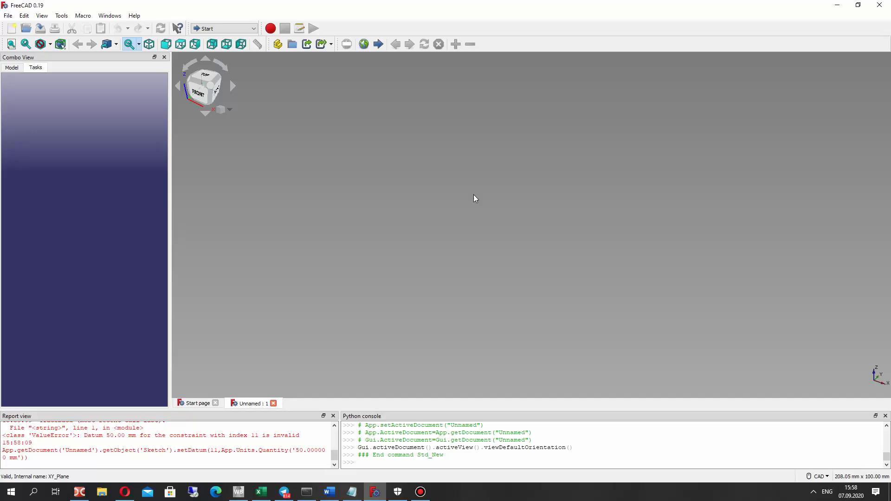
Place FreeCAD beside Double Commander and drop Task.jpg into FreeCAD to open it
{"action": "left_click_drag", "start_coordinate": [466, 10], "coordinate": [223, 1]}
{"action": "left_click_drag", "start_coordinate": [445, 10], "coordinate": [195, 25]}
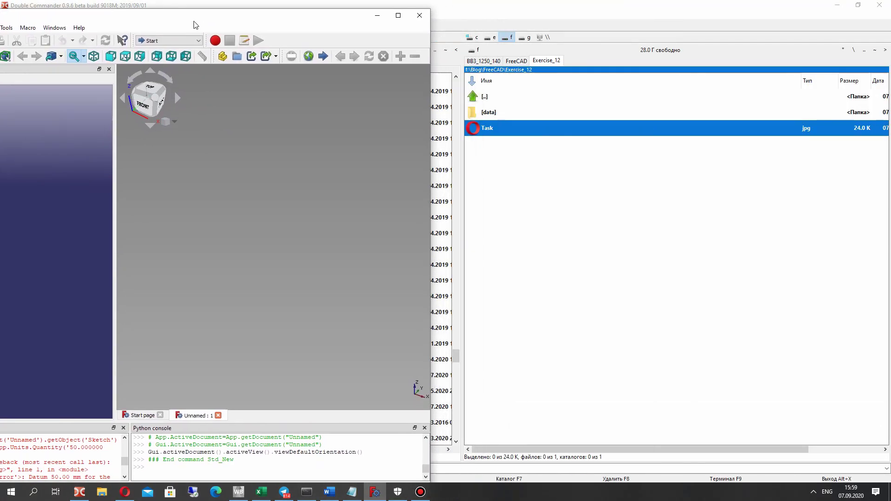
{"action": "left_click", "coordinate": [481, 131]}
{"action": "scroll", "coordinate": [399, 436], "scroll_direction": "down", "scroll_amount": 3}
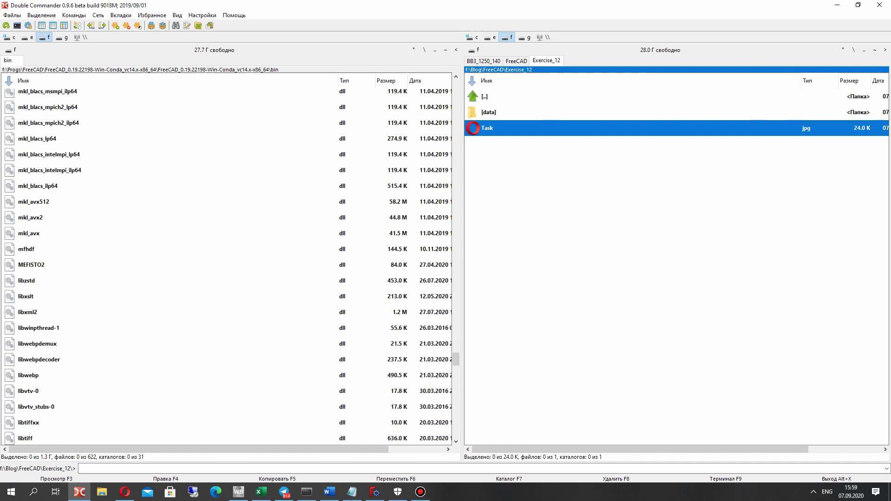
{"action": "left_click_drag", "start_coordinate": [374, 496], "coordinate": [318, 348]}
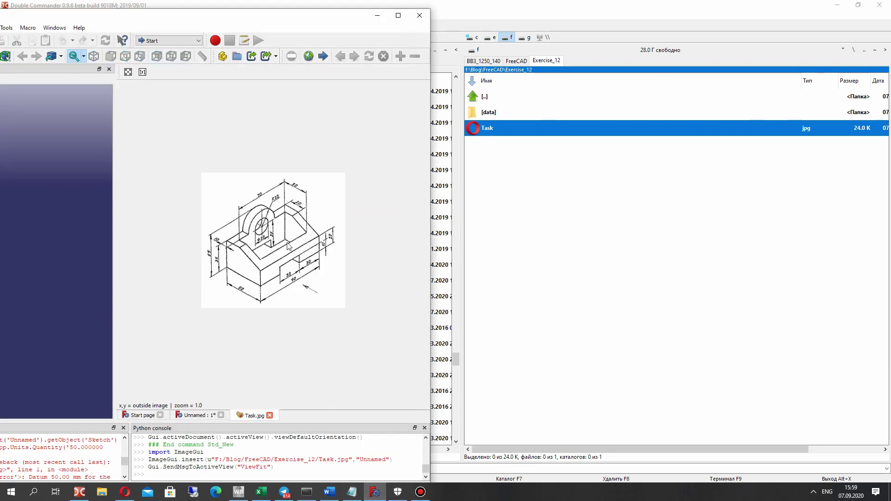
Maximize FreeCAD and zoom the Task drawing so the whole bracket sketch is visible
{"action": "double_click", "coordinate": [394, 9]}
{"action": "scroll", "coordinate": [295, 253], "scroll_direction": "up", "scroll_amount": 1}
{"action": "scroll", "coordinate": [294, 252], "scroll_direction": "down", "scroll_amount": 1}
{"action": "scroll", "coordinate": [462, 272], "scroll_direction": "up", "scroll_amount": 1}
{"action": "middle_click_drag", "start_coordinate": [294, 253], "coordinate": [339, 123]}
{"action": "scroll", "coordinate": [339, 123], "scroll_direction": "up", "scroll_amount": 1}
{"action": "scroll", "coordinate": [528, 251], "scroll_direction": "down", "scroll_amount": 2}
{"action": "scroll", "coordinate": [589, 298], "scroll_direction": "up", "scroll_amount": 2}
{"action": "middle_click_drag", "start_coordinate": [589, 299], "coordinate": [345, 4]}
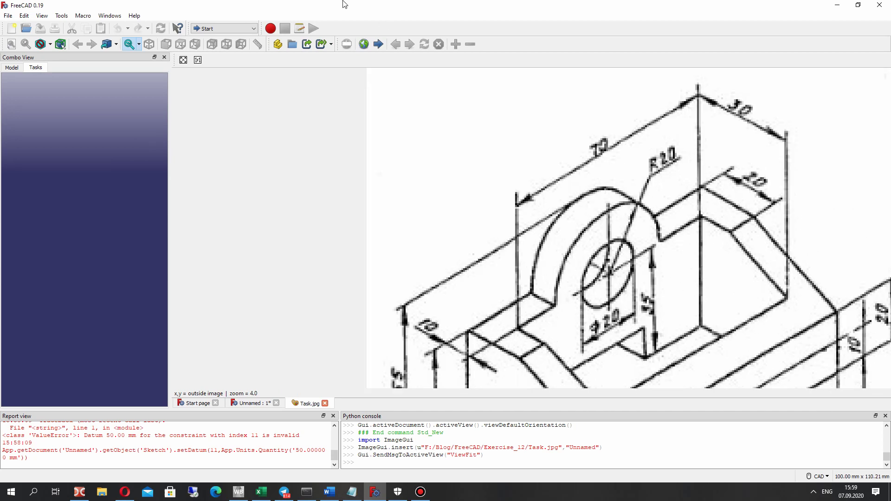
{"action": "scroll", "coordinate": [459, 208], "scroll_direction": "down", "scroll_amount": 2}
{"action": "mouse_move", "coordinate": [457, 205]}
{"action": "middle_mouse_down"}
{"action": "mouse_move", "coordinate": [406, 189]}
{"action": "mouse_move", "coordinate": [425, 257]}
{"action": "middle_mouse_up"}
{"action": "scroll", "coordinate": [405, 189], "scroll_direction": "up", "scroll_amount": 1}
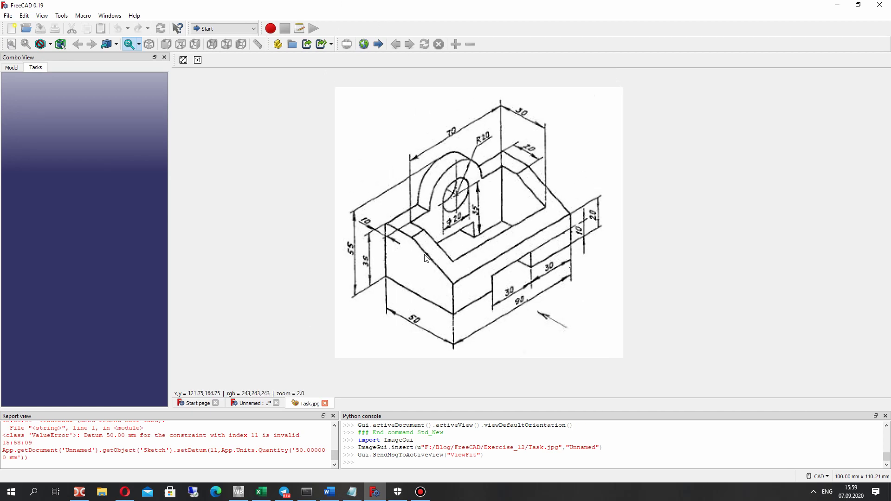
In the Unnamed document, switch to the Part Design workbench and create a new Body
{"action": "left_click", "coordinate": [250, 403]}
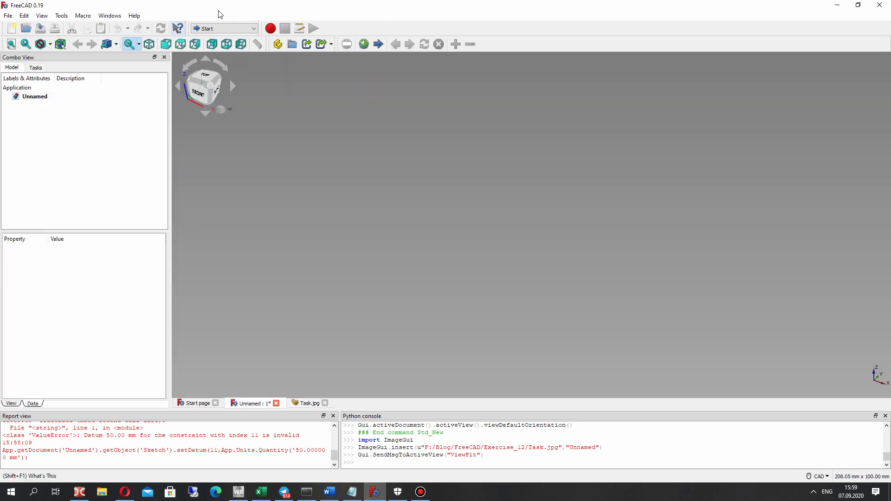
{"action": "left_click", "coordinate": [214, 29]}
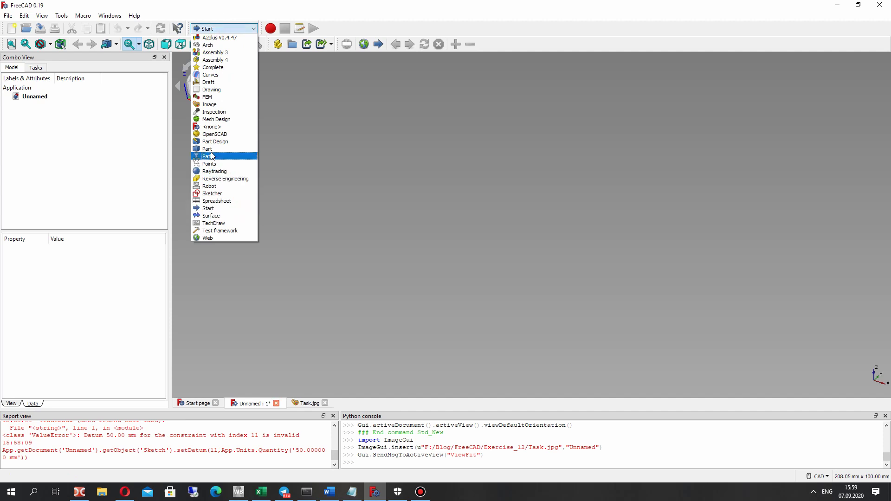
{"action": "left_click", "coordinate": [214, 142]}
{"action": "left_click", "coordinate": [33, 97]}
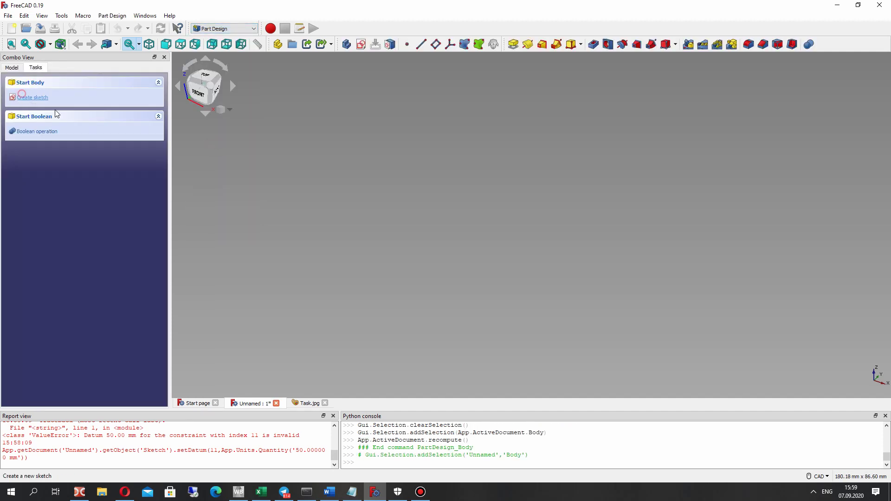
{"action": "left_click", "coordinate": [14, 68]}
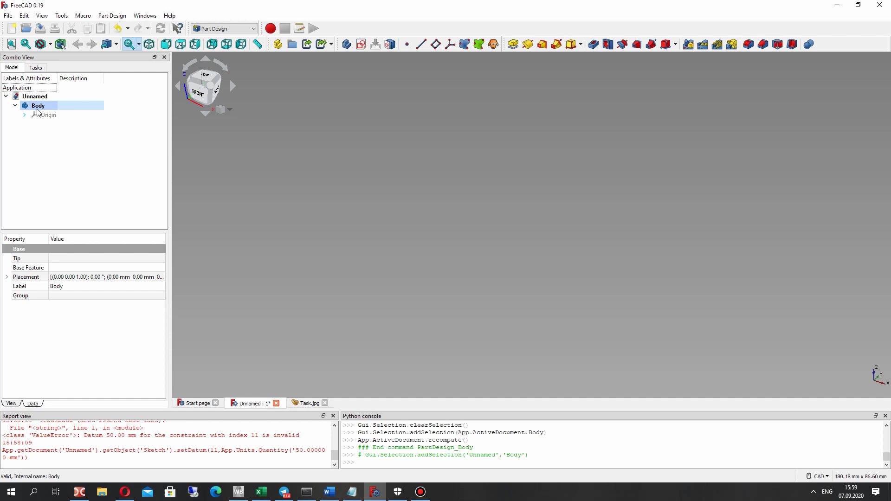
Start a new sketch on the body's XZ_Plane
{"action": "left_click", "coordinate": [361, 44]}
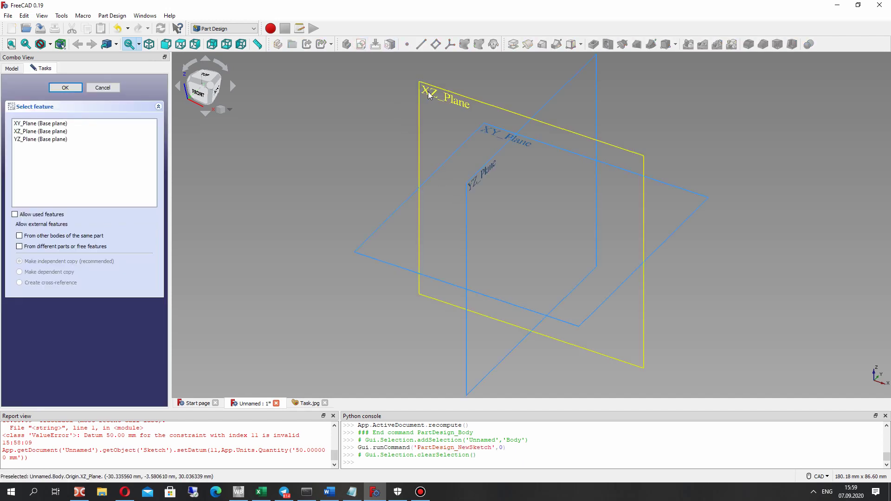
{"action": "left_click", "coordinate": [428, 94]}
{"action": "left_click", "coordinate": [66, 88]}
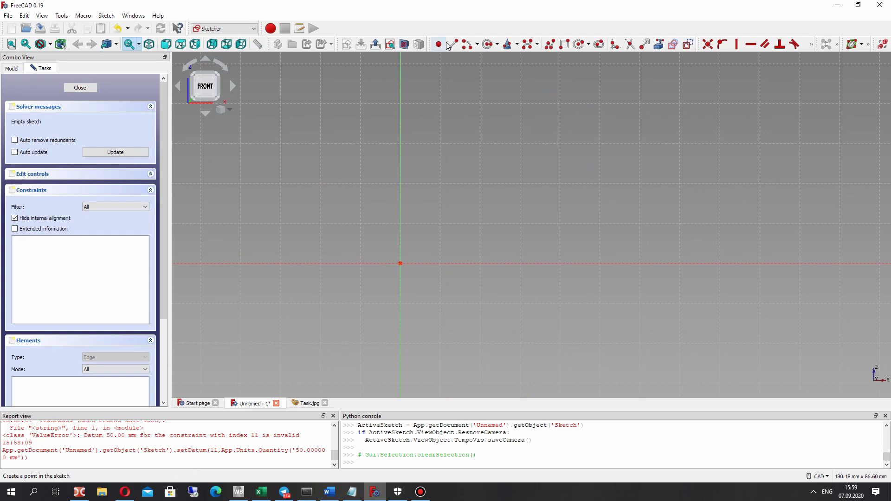
Draw the base line from the origin, the right vertical side and the left vertical side
{"action": "left_click", "coordinate": [452, 44]}
{"action": "left_click", "coordinate": [401, 264]}
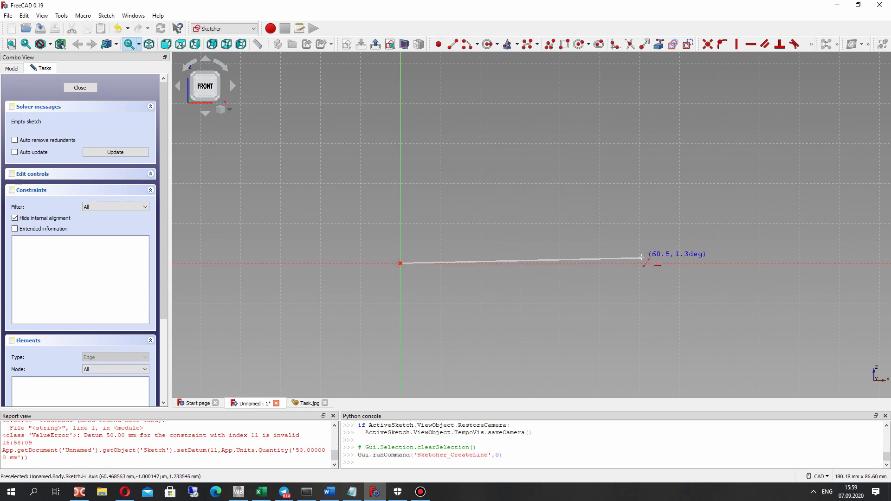
{"action": "left_click", "coordinate": [653, 263]}
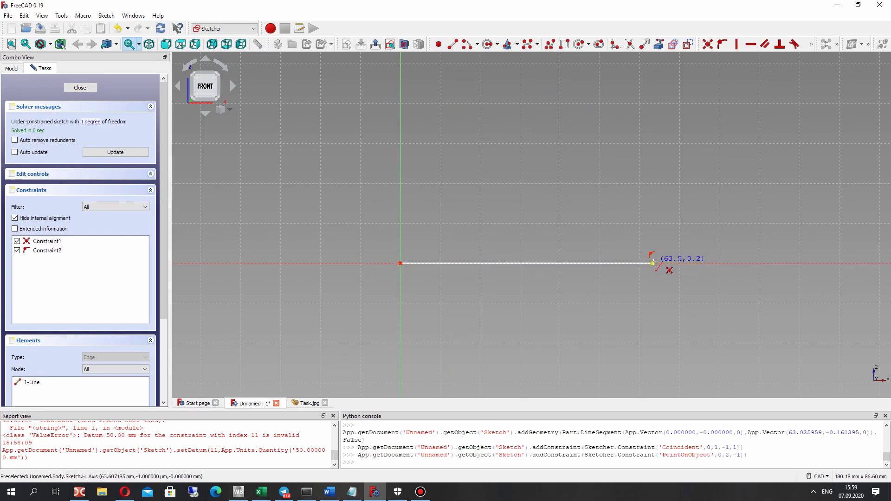
{"action": "left_click", "coordinate": [653, 263]}
{"action": "left_click", "coordinate": [652, 175]}
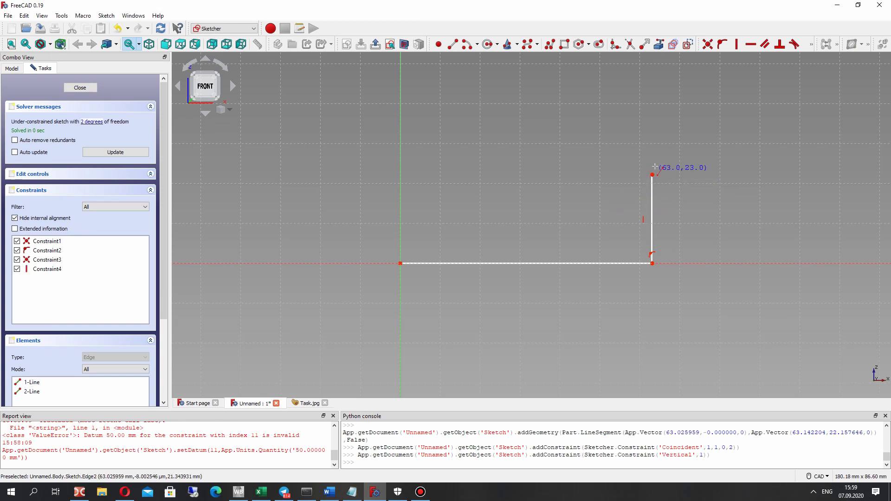
{"action": "left_click", "coordinate": [400, 262]}
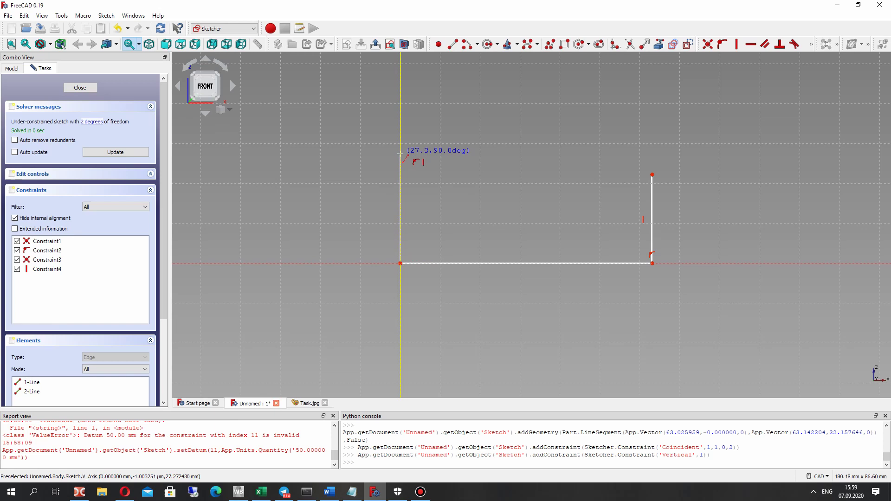
{"action": "left_click", "coordinate": [400, 153]}
Add the short flat top and the slope down to the right side, then raise the top-left corner
{"action": "left_click", "coordinate": [400, 155]}
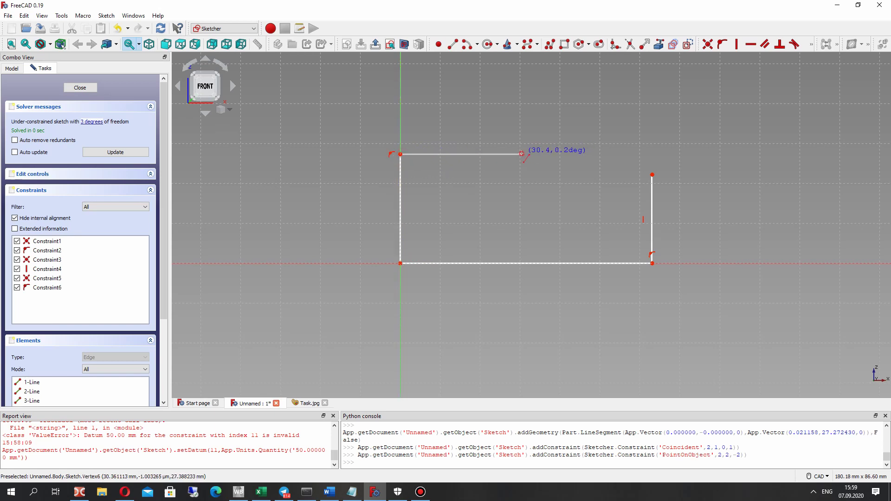
{"action": "left_click", "coordinate": [521, 153]}
{"action": "left_click", "coordinate": [522, 154]}
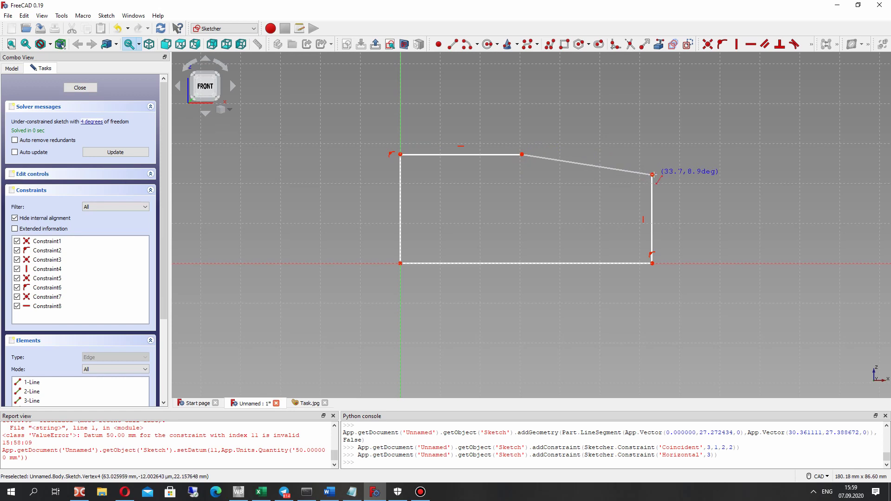
{"action": "left_click", "coordinate": [652, 175]}
{"action": "right_click", "coordinate": [384, 202]}
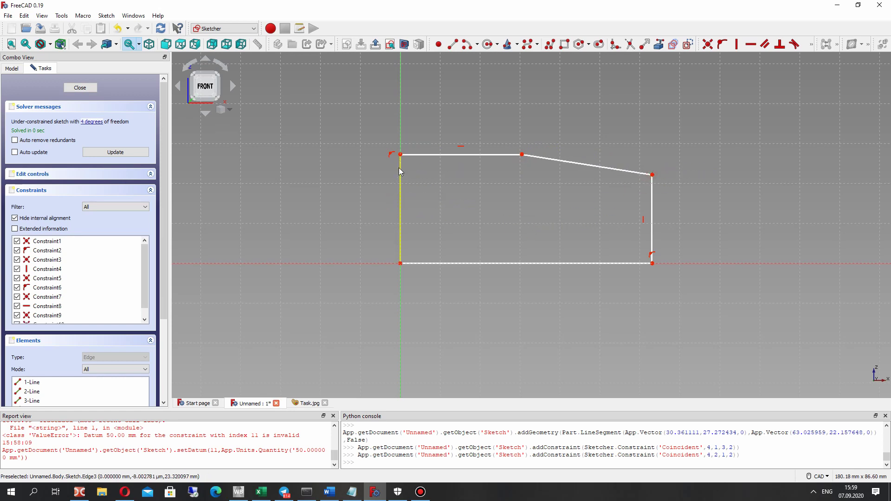
{"action": "left_click_drag", "start_coordinate": [400, 154], "coordinate": [400, 106]}
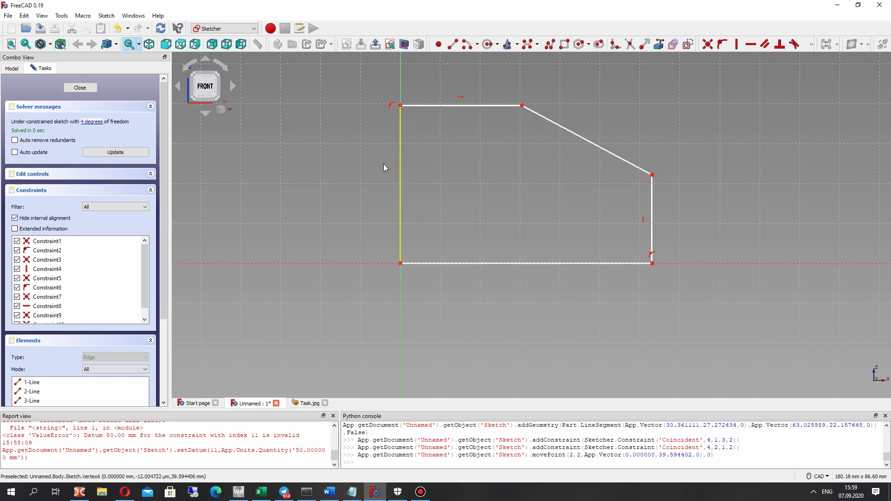
After checking the reference drawing, constrain the bottom edge to 50 mm
{"action": "left_click", "coordinate": [307, 403]}
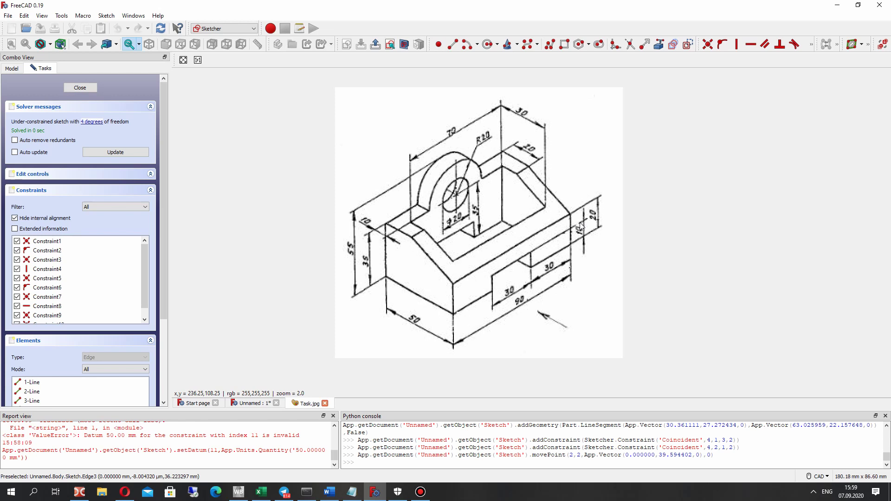
{"action": "left_click", "coordinate": [260, 404]}
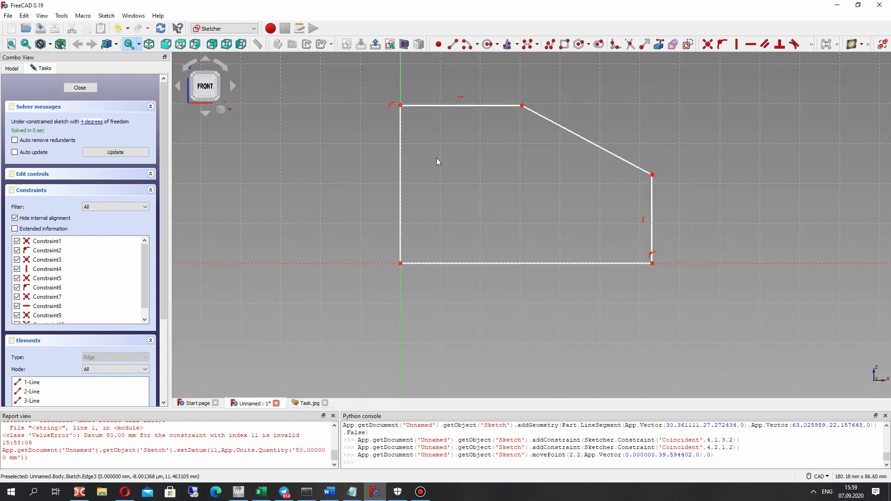
{"action": "left_click", "coordinate": [421, 262]}
{"action": "left_click", "coordinate": [811, 44]}
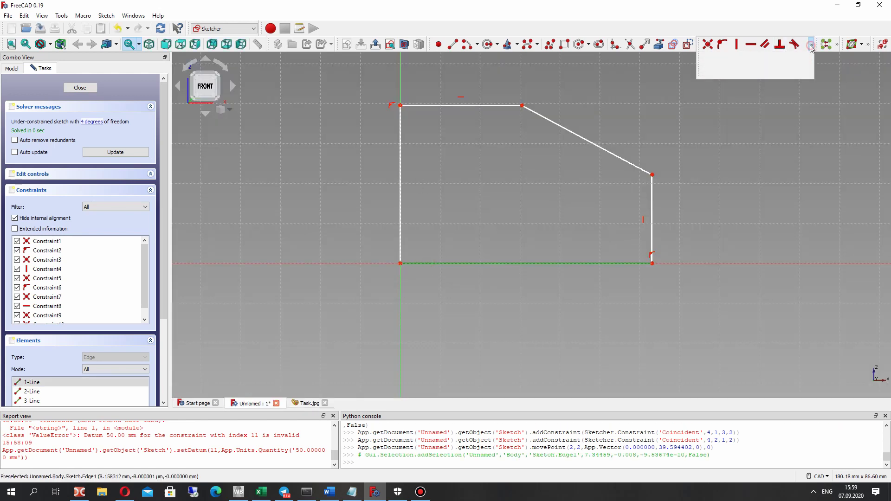
{"action": "left_click", "coordinate": [796, 58]}
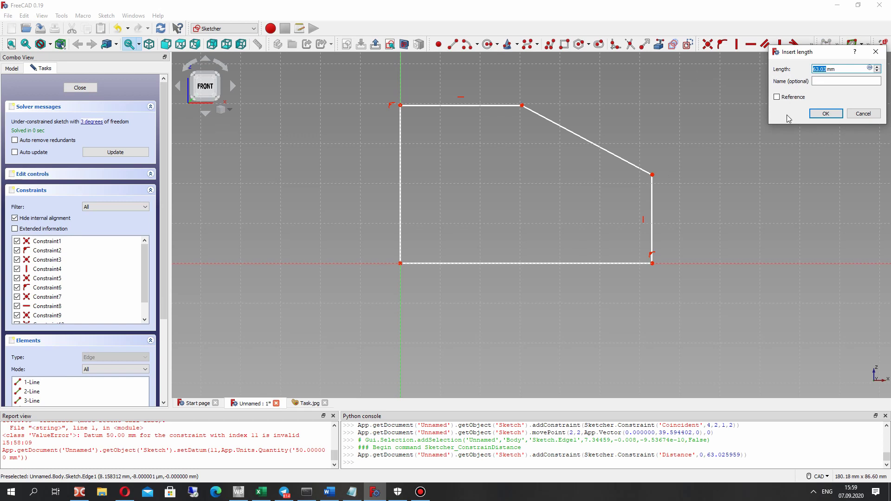
{"action": "type", "text": "50"}
{"action": "key", "text": "Return"}
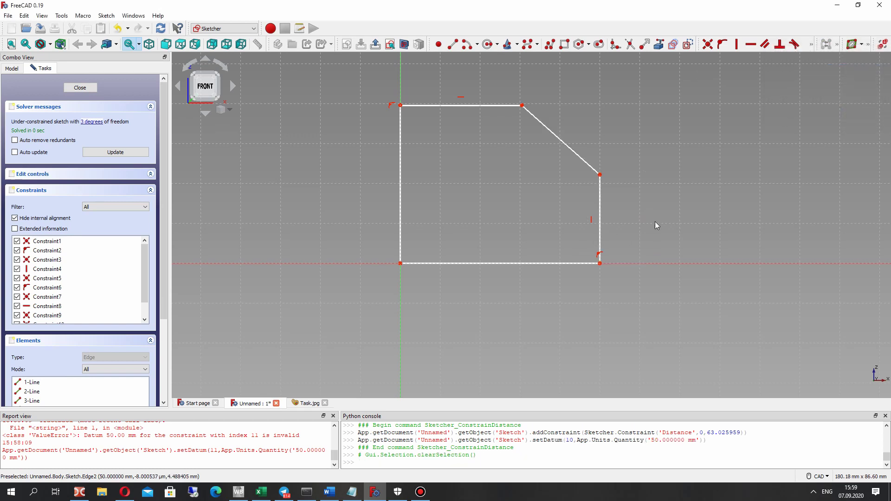
{"action": "middle_click_drag", "start_coordinate": [498, 261], "coordinate": [503, 277]}
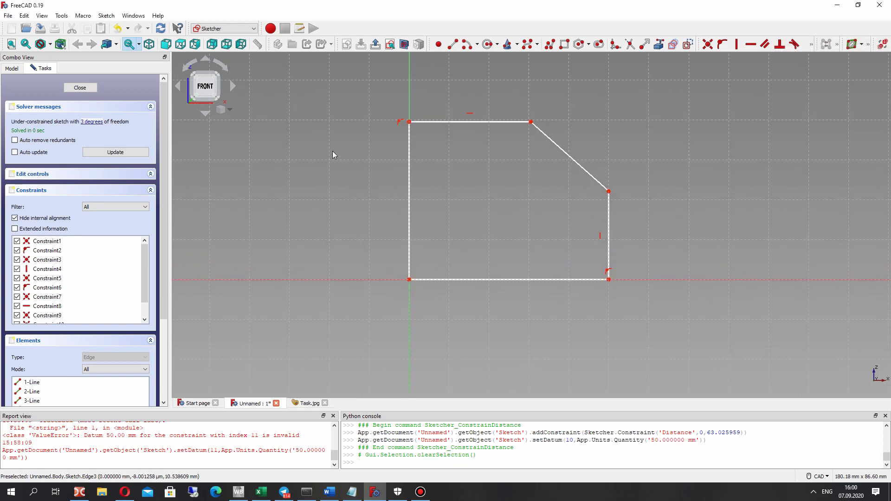
Constrain the right side to 20 mm and move the 20 and 50 mm labels clear of the shape
{"action": "left_click", "coordinate": [608, 215]}
{"action": "left_click", "coordinate": [811, 44]}
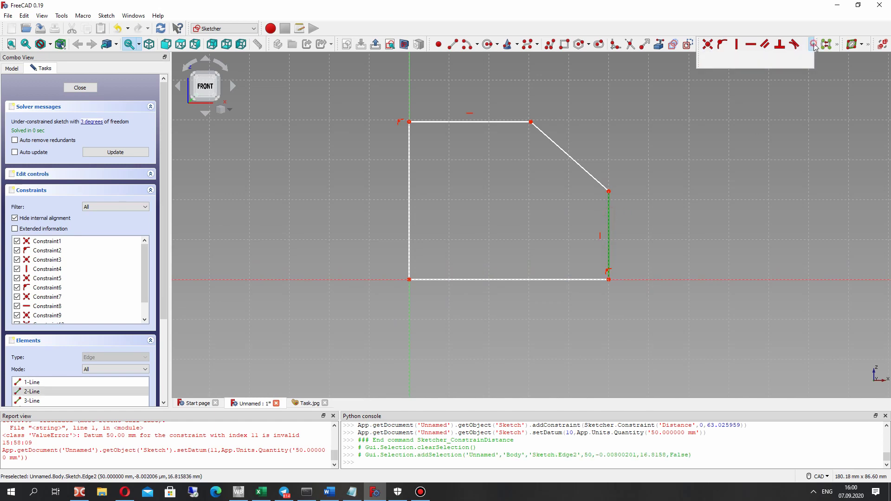
{"action": "left_click", "coordinate": [802, 60]}
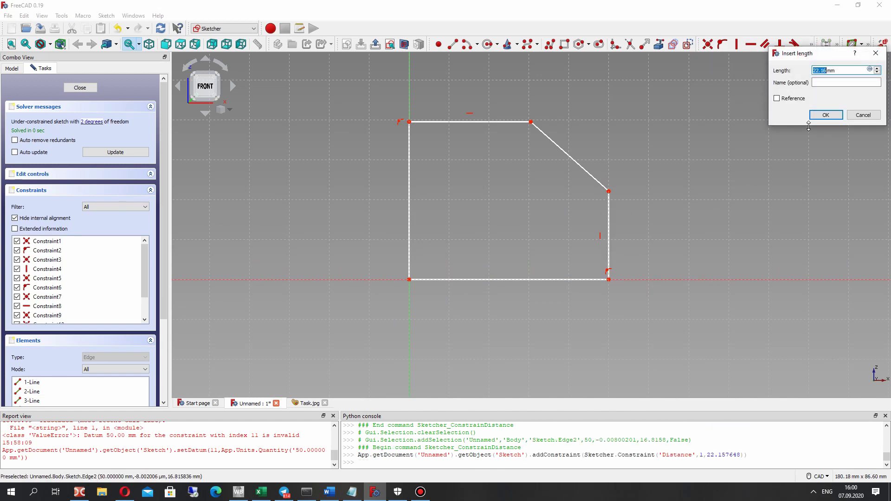
{"action": "key", "text": "Return"}
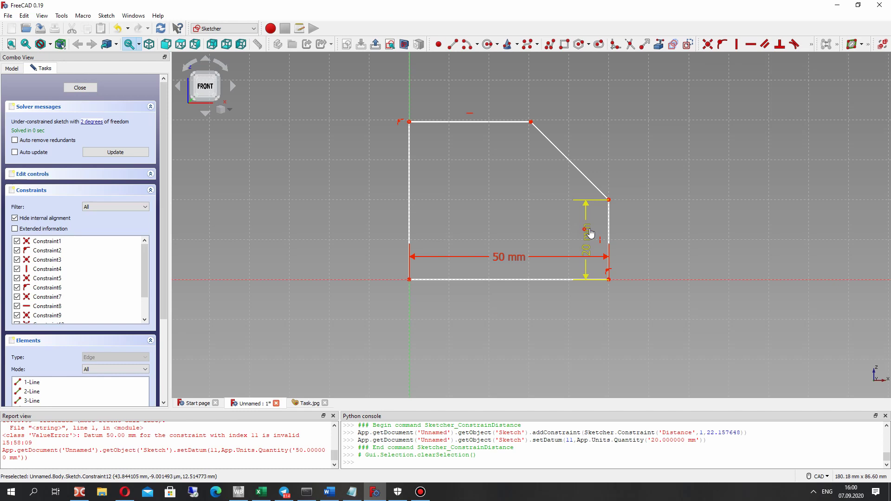
{"action": "left_click_drag", "start_coordinate": [586, 233], "coordinate": [642, 232]}
{"action": "left_click_drag", "start_coordinate": [494, 258], "coordinate": [496, 310]}
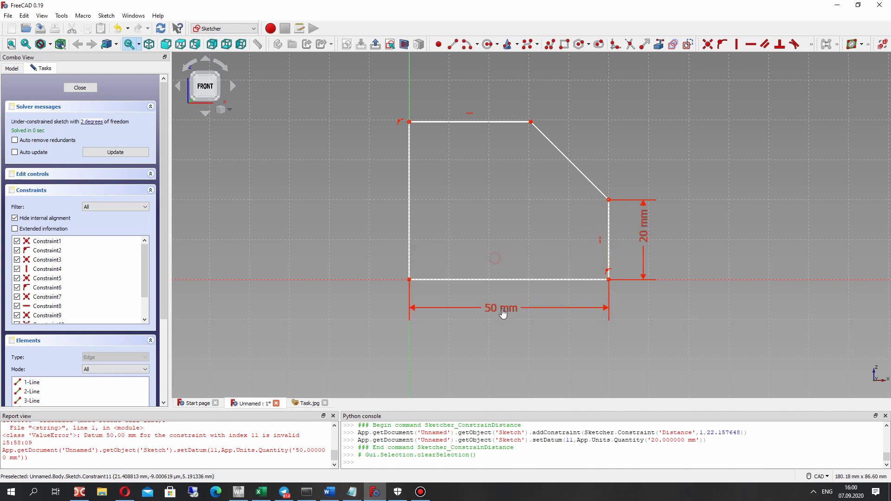
Constrain the top edge to 20 mm and the left side to 35 mm
{"action": "left_click", "coordinate": [483, 122]}
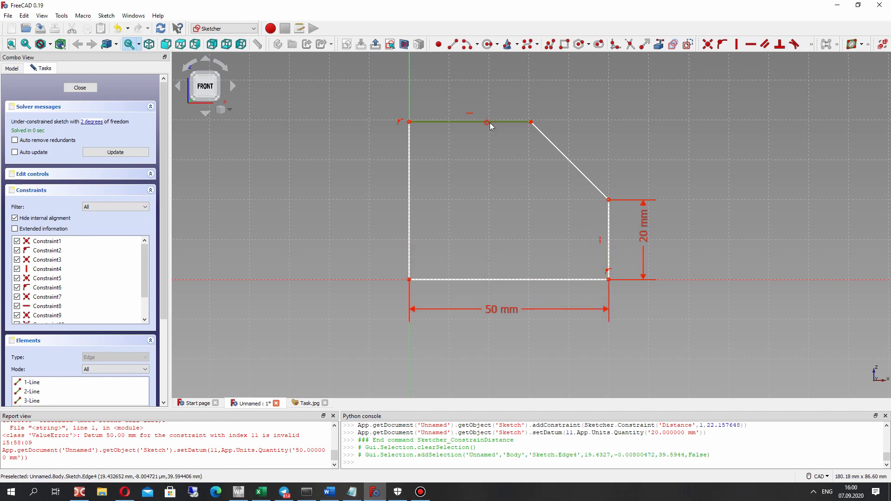
{"action": "left_click", "coordinate": [811, 44]}
{"action": "left_click", "coordinate": [797, 58]}
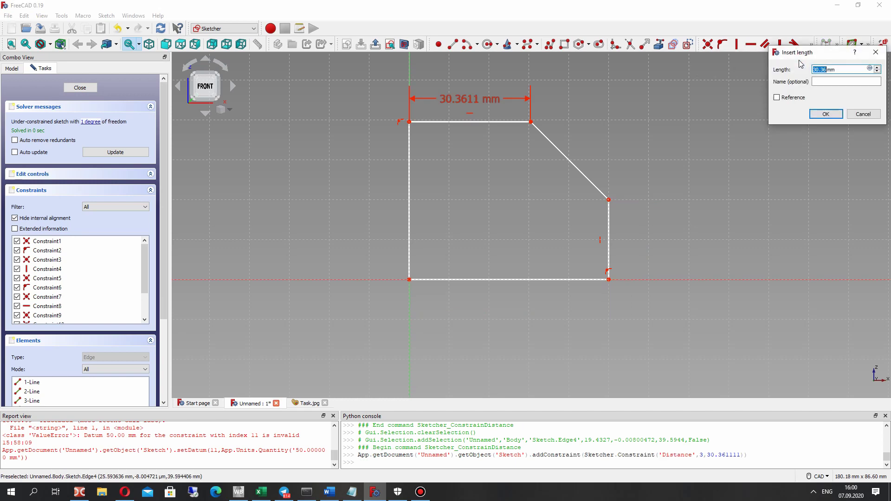
{"action": "key", "text": "Return"}
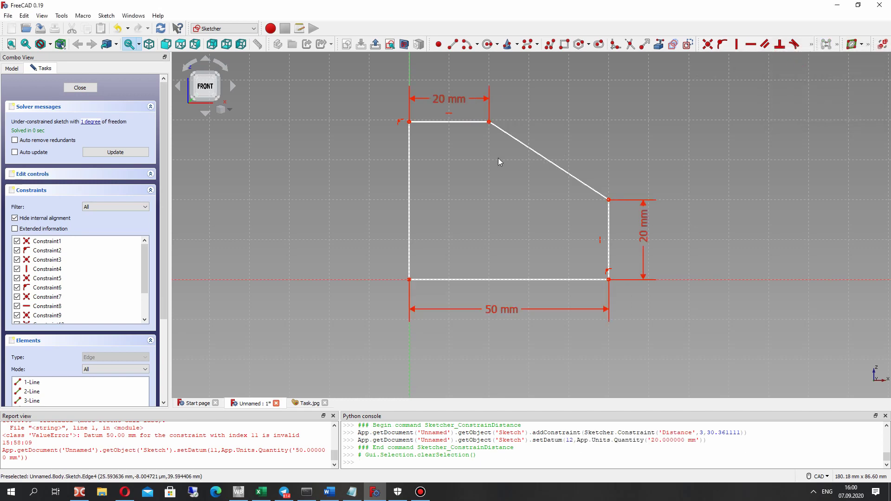
{"action": "left_click", "coordinate": [815, 44]}
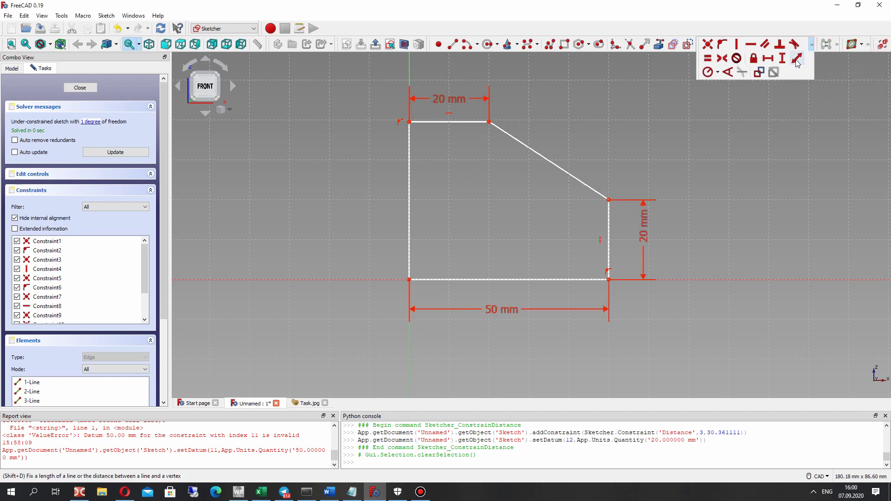
{"action": "left_click", "coordinate": [798, 59]}
{"action": "left_click", "coordinate": [410, 181]}
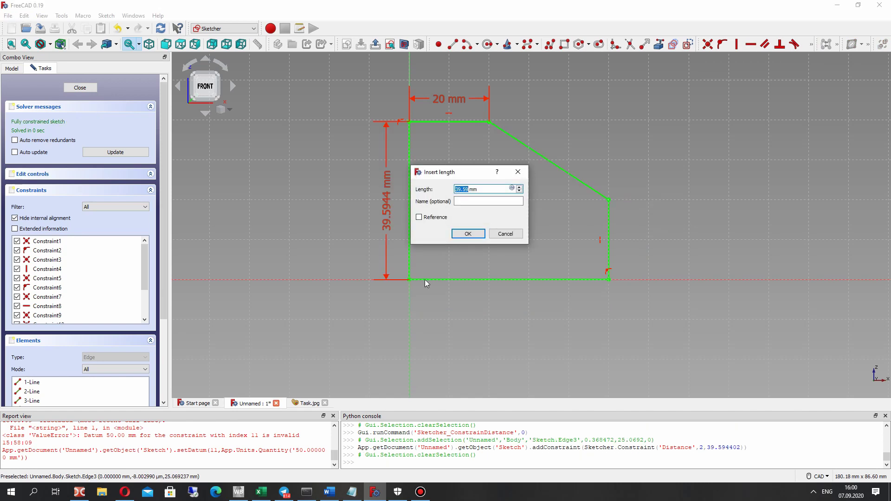
{"action": "type", "text": "35"}
{"action": "key", "text": "Return"}
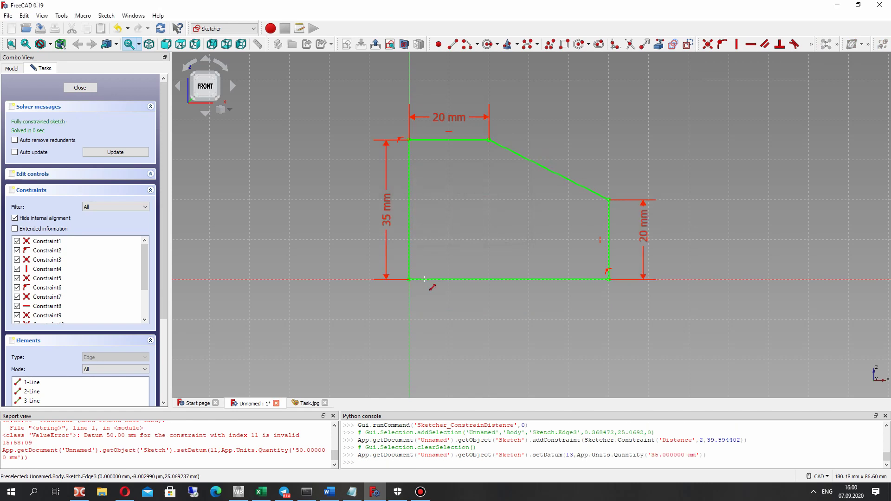
Close the sketch and pad it 90 mm, symmetric to the sketch plane
{"action": "left_click", "coordinate": [84, 88]}
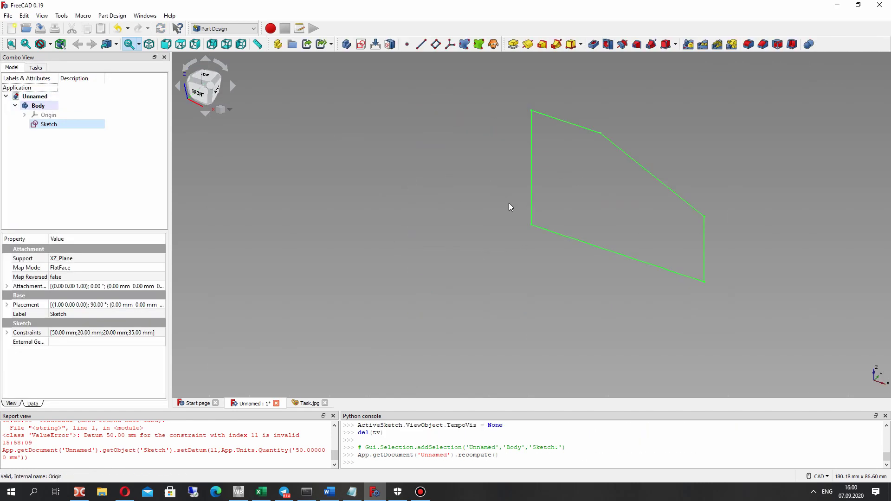
{"action": "left_click", "coordinate": [22, 116]}
{"action": "left_click", "coordinate": [28, 119]}
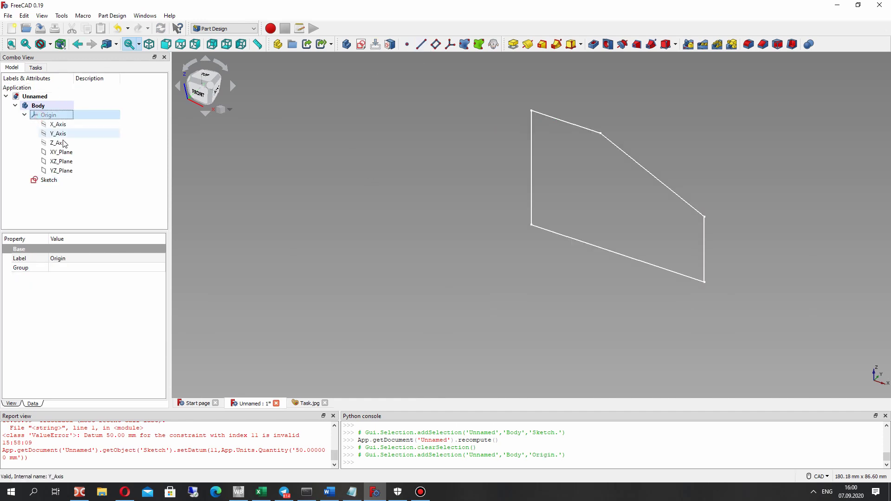
{"action": "left_click", "coordinate": [45, 181]}
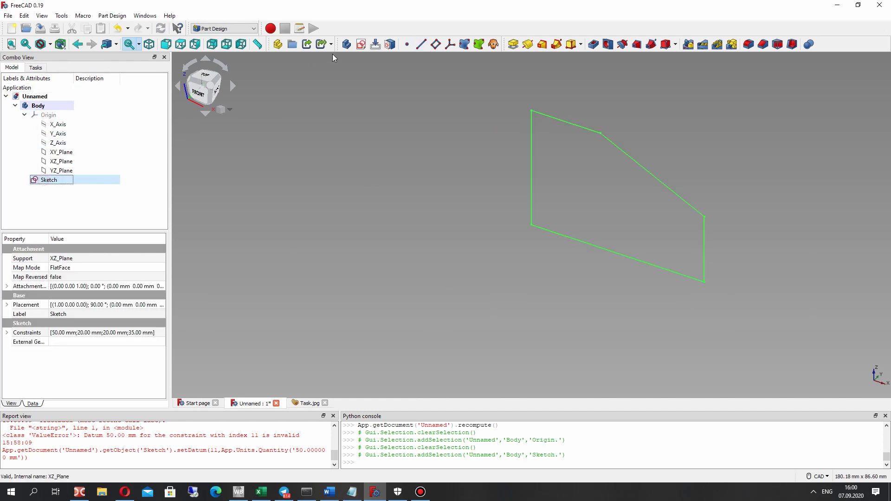
{"action": "left_click", "coordinate": [512, 44]}
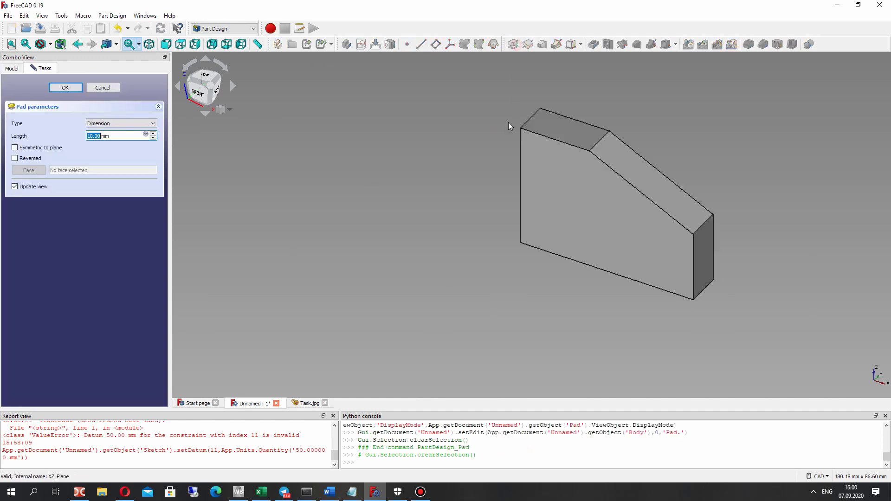
{"action": "left_click", "coordinate": [14, 147]}
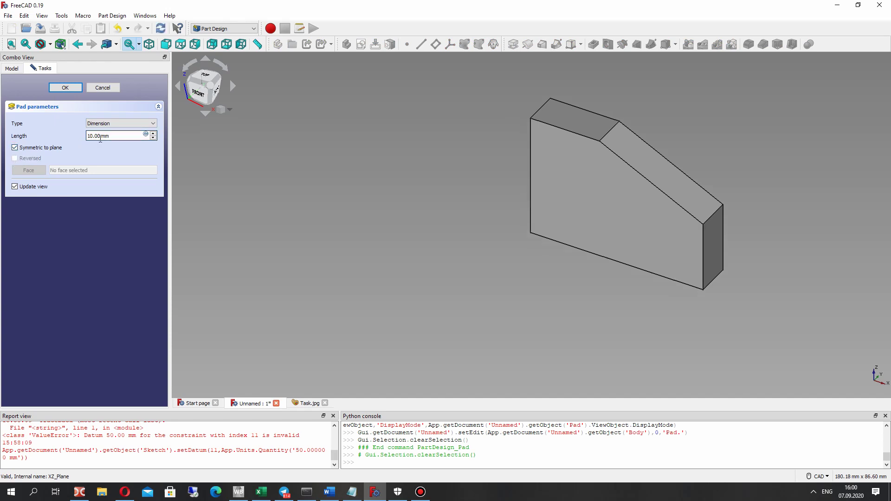
{"action": "double_click", "coordinate": [98, 135]}
{"action": "type", "text": "90"}
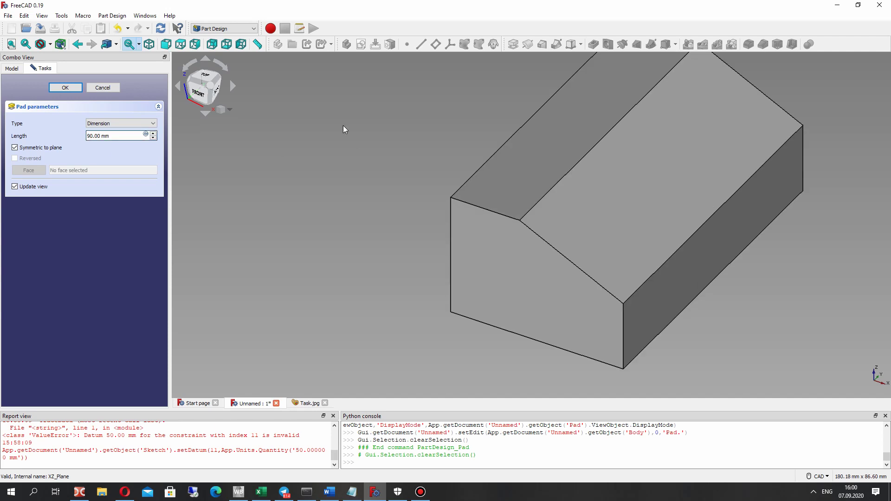
{"action": "left_click", "coordinate": [320, 404]}
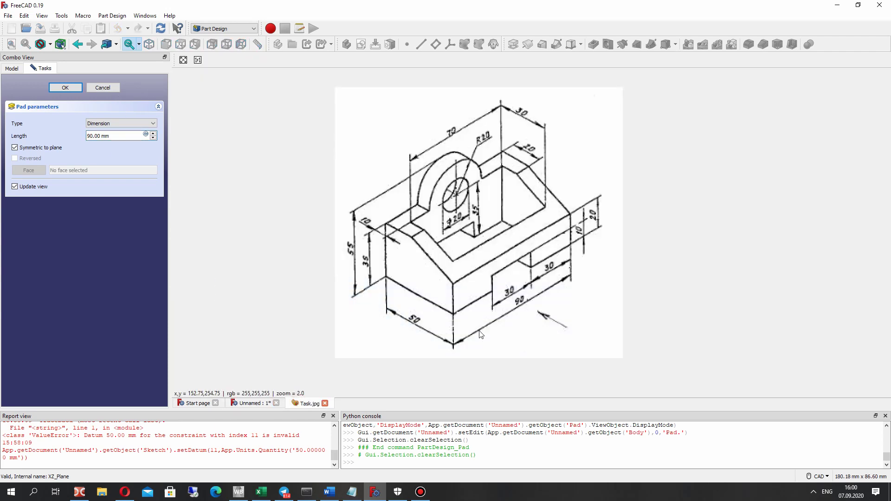
{"action": "left_click", "coordinate": [259, 404]}
{"action": "key", "text": "Return"}
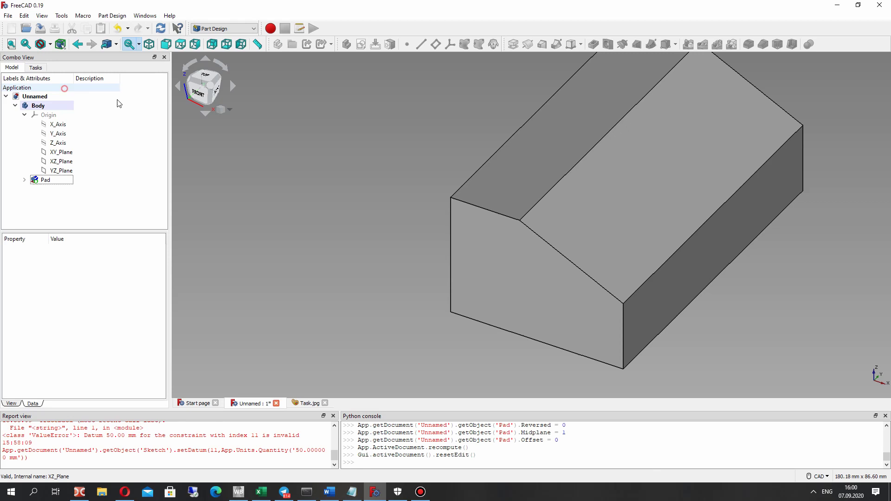
Start a new sketch on the block's end face
{"action": "mouse_move", "coordinate": [478, 271]}
{"action": "middle_mouse_down"}
{"action": "mouse_move", "coordinate": [442, 246]}
{"action": "mouse_move", "coordinate": [457, 224]}
{"action": "mouse_move", "coordinate": [523, 305]}
{"action": "mouse_move", "coordinate": [496, 312]}
{"action": "mouse_move", "coordinate": [675, 302]}
{"action": "mouse_move", "coordinate": [441, 205]}
{"action": "mouse_move", "coordinate": [440, 190]}
{"action": "mouse_move", "coordinate": [487, 162]}
{"action": "middle_mouse_up"}
{"action": "left_click", "coordinate": [440, 190]}
{"action": "left_click", "coordinate": [363, 44]}
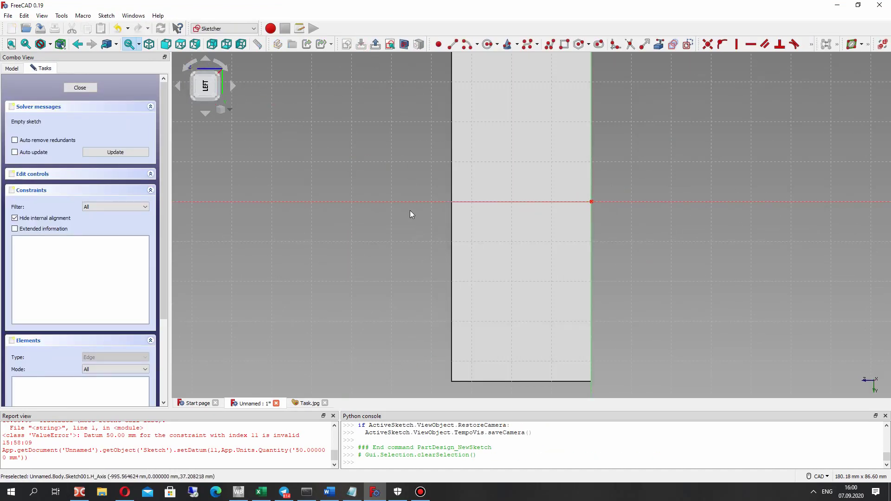
{"action": "left_click", "coordinate": [297, 403]}
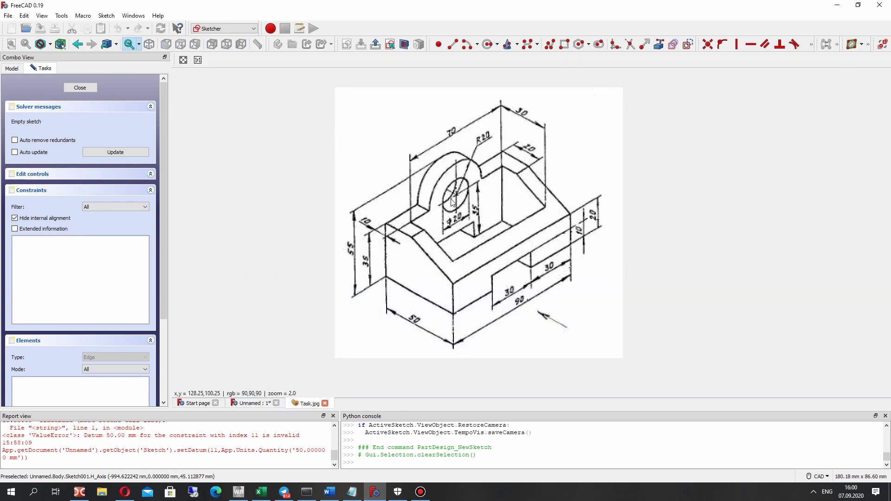
{"action": "left_click", "coordinate": [249, 402]}
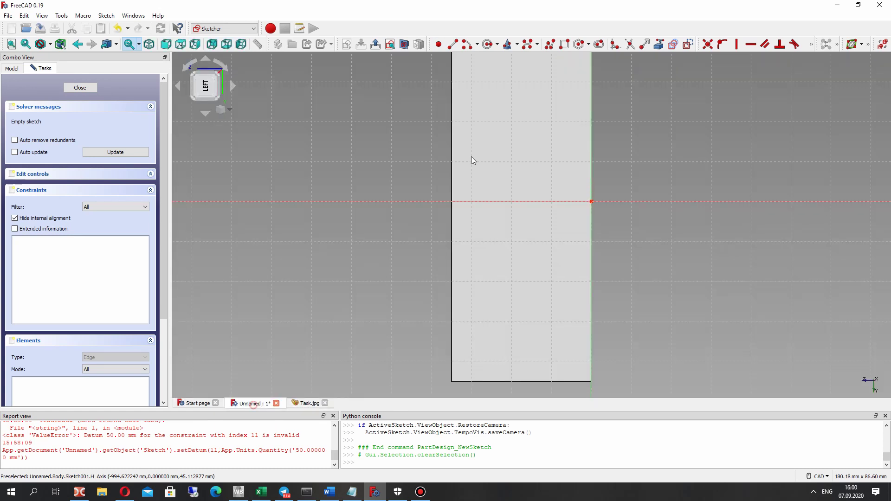
Reference the block's sloped edge as external geometry and draw a circle centred on that edge
{"action": "left_click", "coordinate": [658, 44]}
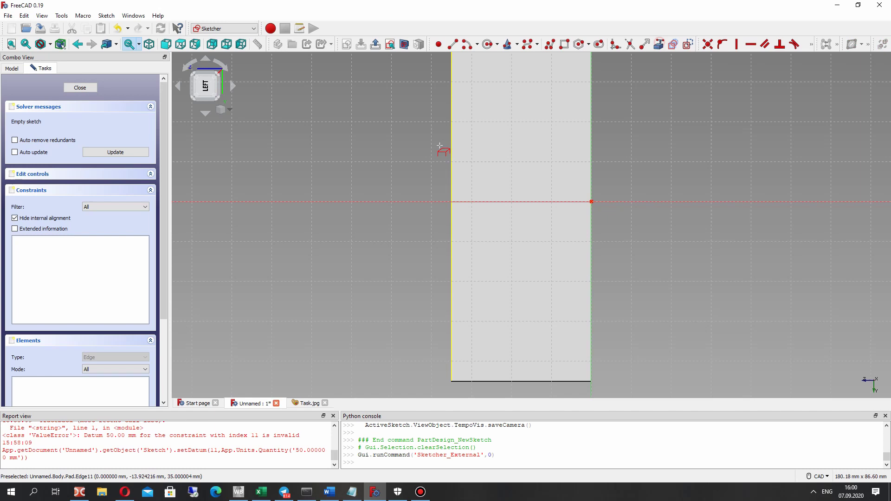
{"action": "left_click", "coordinate": [452, 153]}
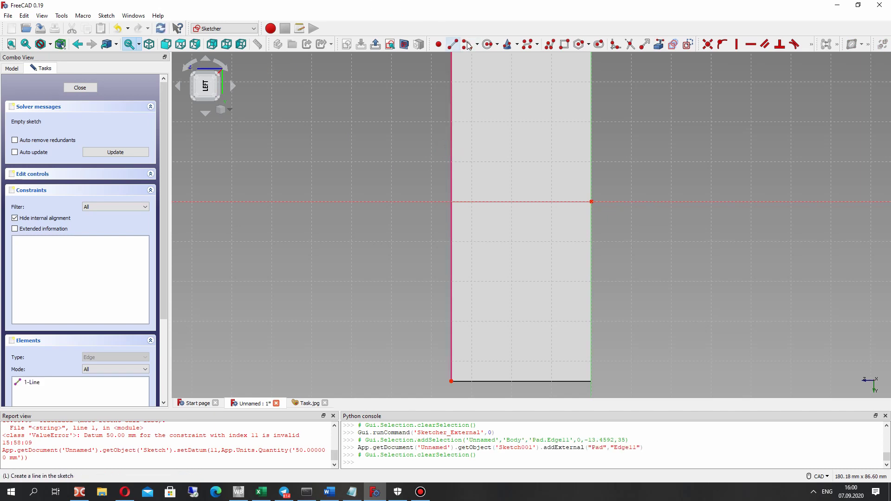
{"action": "left_click", "coordinate": [486, 44]}
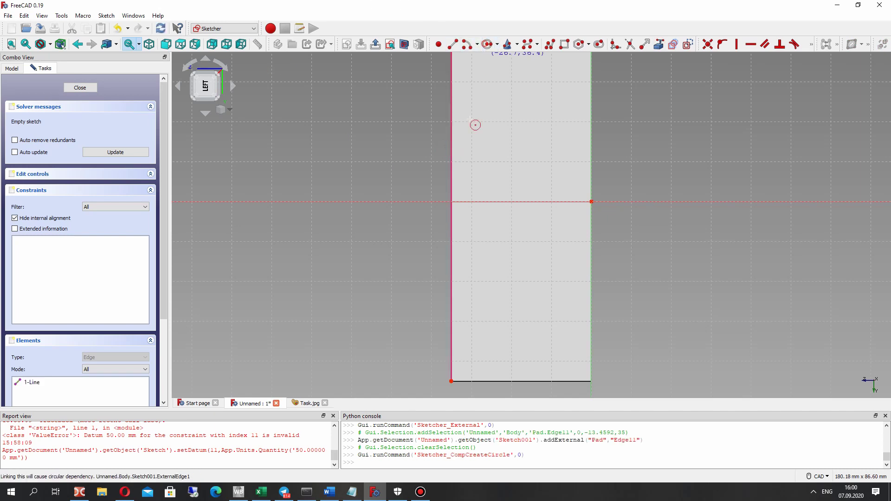
{"action": "left_click", "coordinate": [471, 201]}
{"action": "left_click", "coordinate": [480, 166]}
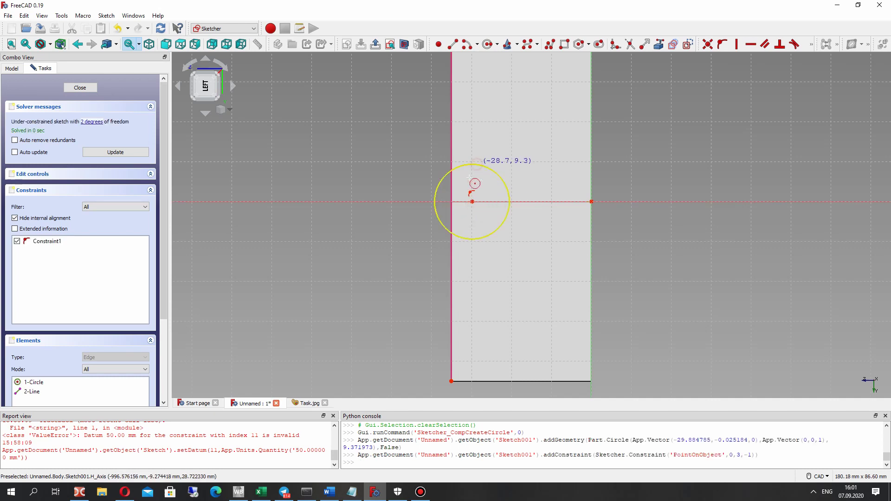
{"action": "left_click", "coordinate": [472, 201]}
{"action": "left_click", "coordinate": [451, 185]}
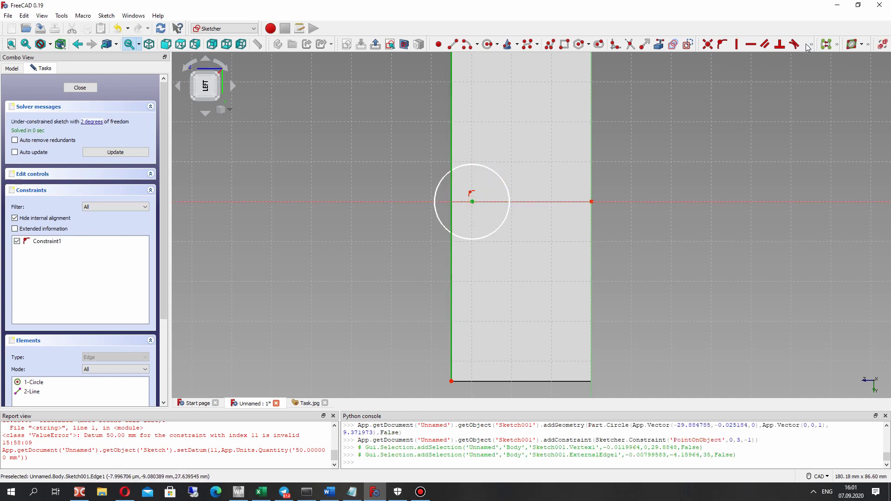
{"action": "left_click", "coordinate": [722, 44]}
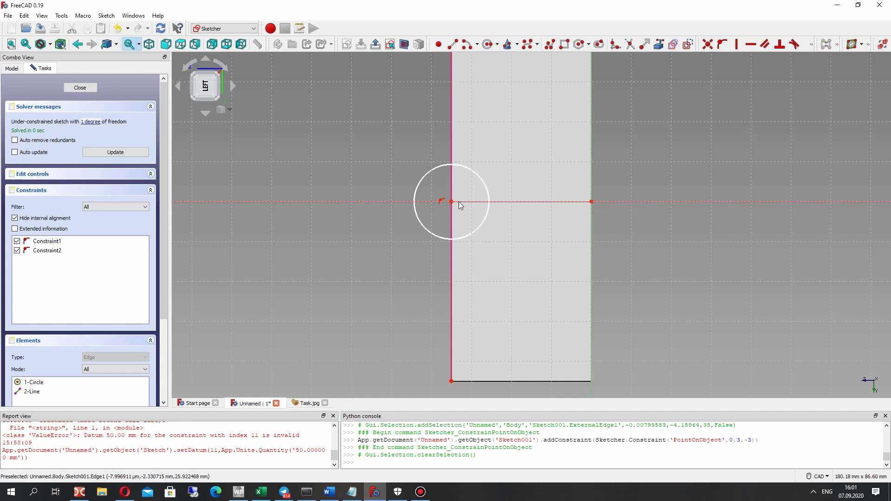
Give the circle a 20 mm radius and compare it with the reference drawing
{"action": "left_click", "coordinate": [431, 178]}
{"action": "left_click", "coordinate": [816, 44]}
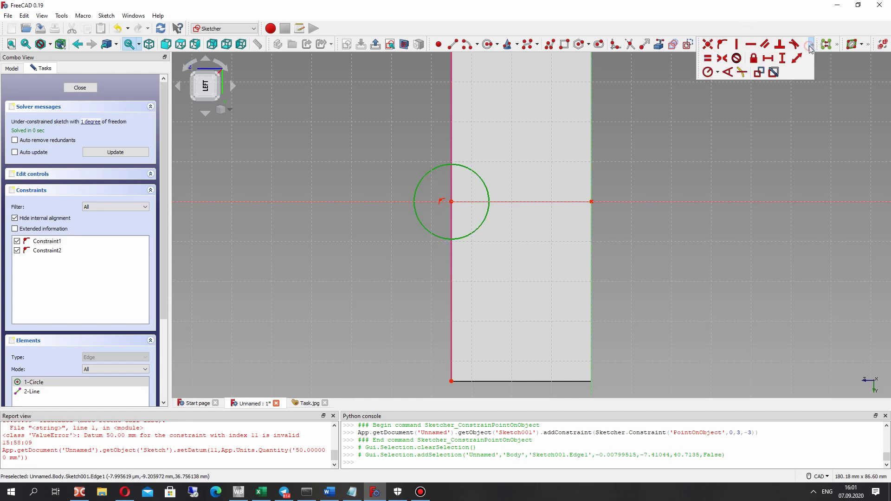
{"action": "left_click", "coordinate": [711, 74]}
{"action": "type", "text": "20mm"}
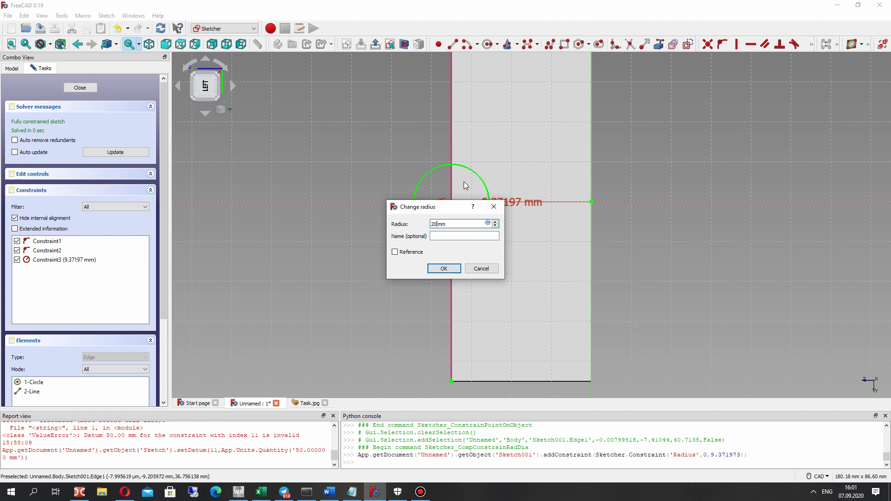
{"action": "key", "text": "Return"}
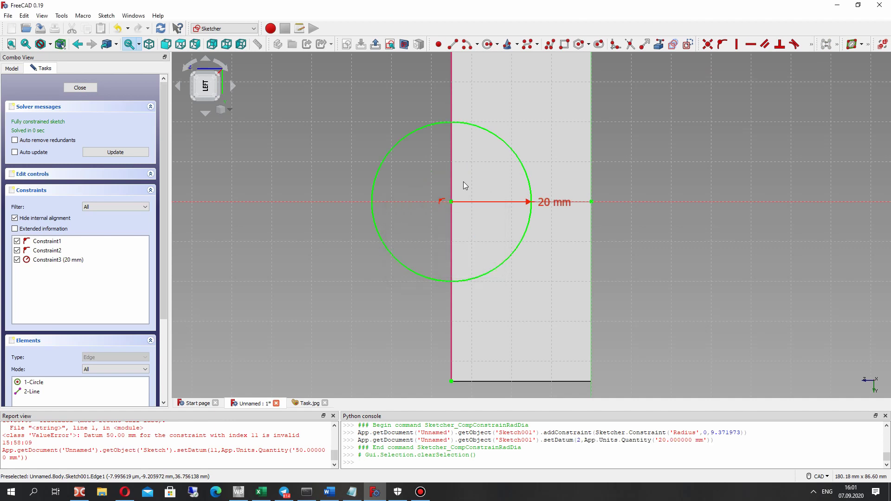
{"action": "left_click", "coordinate": [301, 404]}
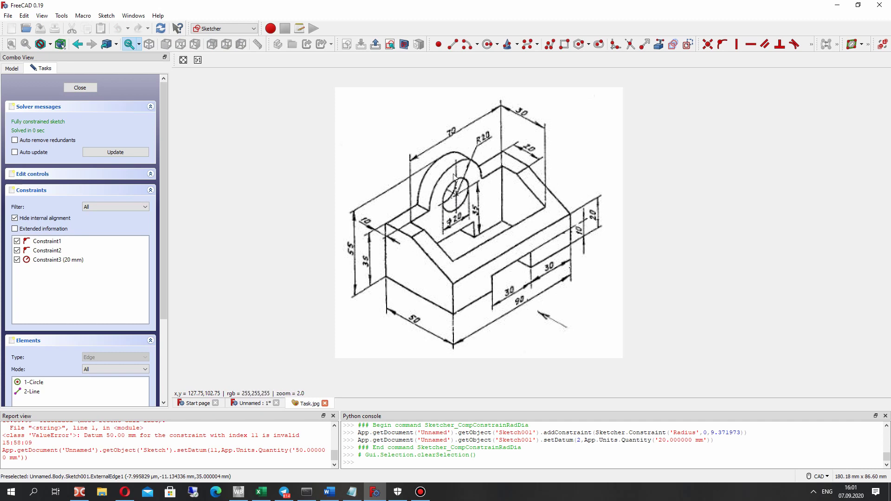
{"action": "left_click", "coordinate": [247, 404]}
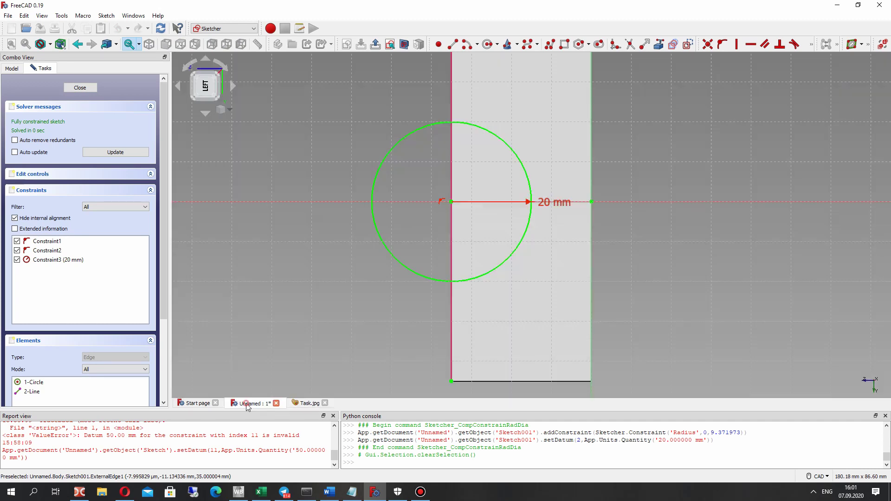
{"action": "mouse_move", "coordinate": [429, 212]}
{"action": "middle_mouse_down"}
{"action": "mouse_move", "coordinate": [577, 175]}
{"action": "mouse_move", "coordinate": [509, 179]}
{"action": "mouse_move", "coordinate": [60, 139]}
{"action": "middle_mouse_up"}
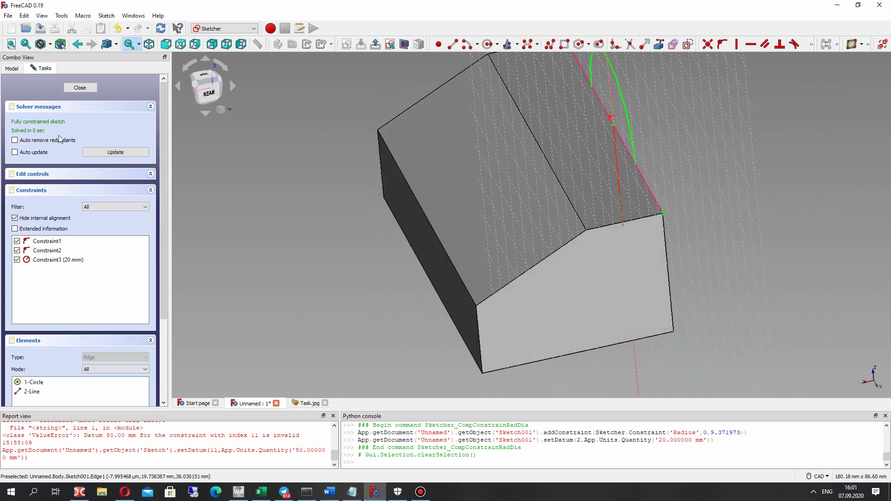
Pad the circle sketch 10 mm, reversed into the block
{"action": "left_click", "coordinate": [81, 88]}
{"action": "left_click", "coordinate": [514, 45]}
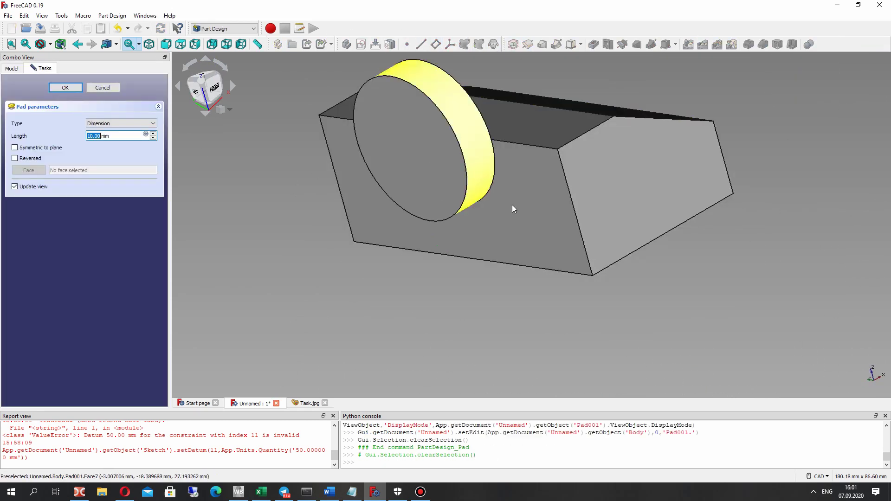
{"action": "left_click", "coordinate": [15, 159]}
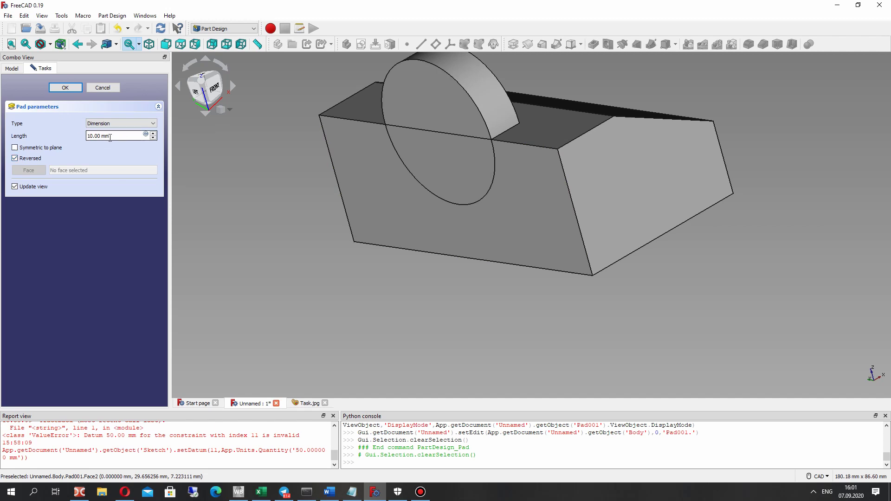
{"action": "left_click", "coordinate": [66, 88]}
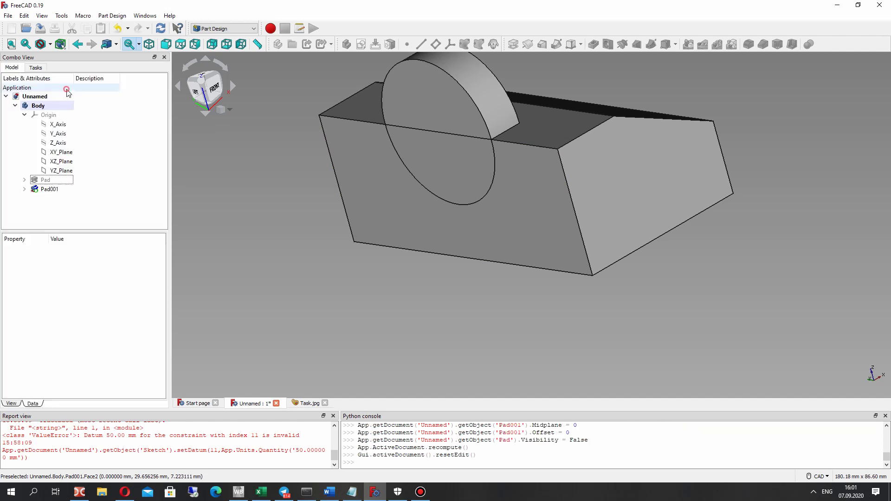
Set Pad001's Refine property to true
{"action": "left_click", "coordinate": [49, 190]}
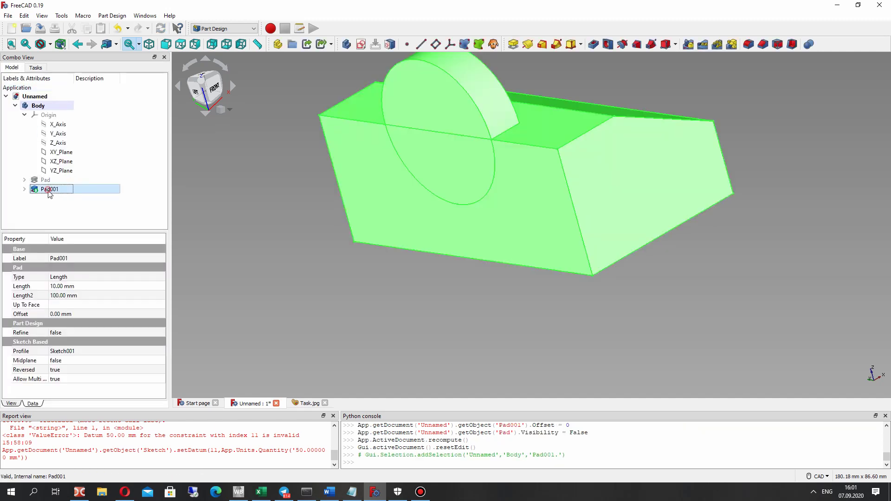
{"action": "left_click", "coordinate": [61, 332]}
{"action": "left_click", "coordinate": [60, 333]}
{"action": "left_click", "coordinate": [63, 352]}
{"action": "left_click", "coordinate": [351, 306]}
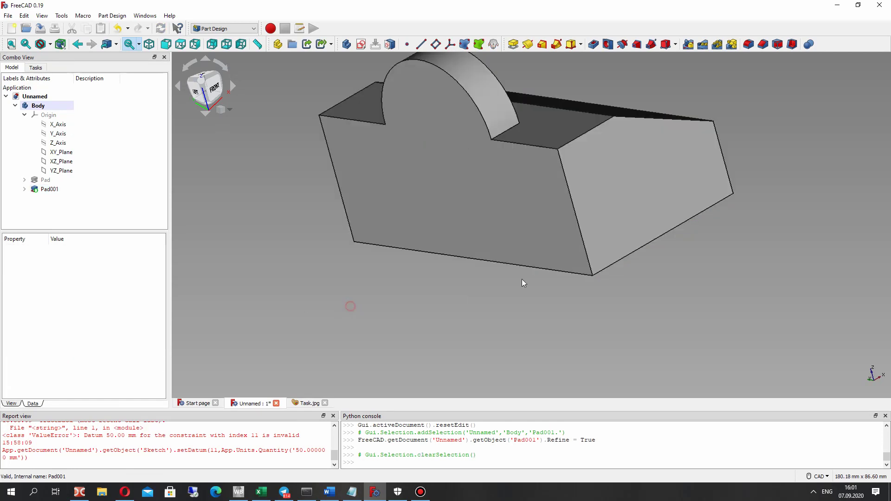
{"action": "middle_click_drag", "start_coordinate": [665, 300], "coordinate": [575, 182]}
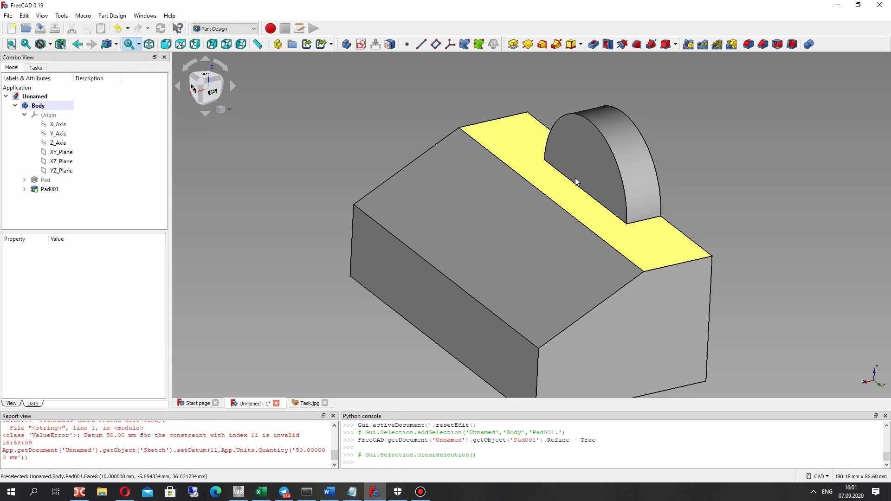
Start a new sketch on the block's long front side face
{"action": "left_click", "coordinate": [558, 185]}
{"action": "left_click", "coordinate": [441, 310]}
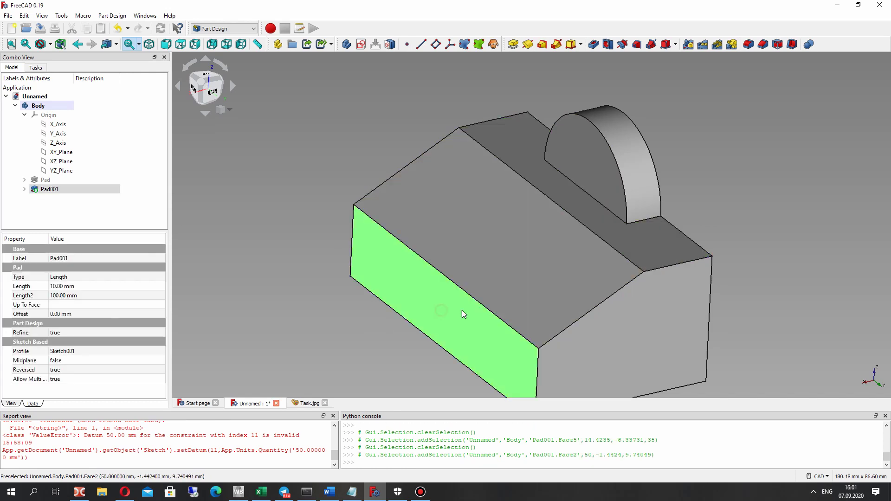
{"action": "mouse_move", "coordinate": [461, 310]}
{"action": "middle_mouse_down"}
{"action": "mouse_move", "coordinate": [529, 300]}
{"action": "mouse_move", "coordinate": [453, 308]}
{"action": "middle_mouse_up"}
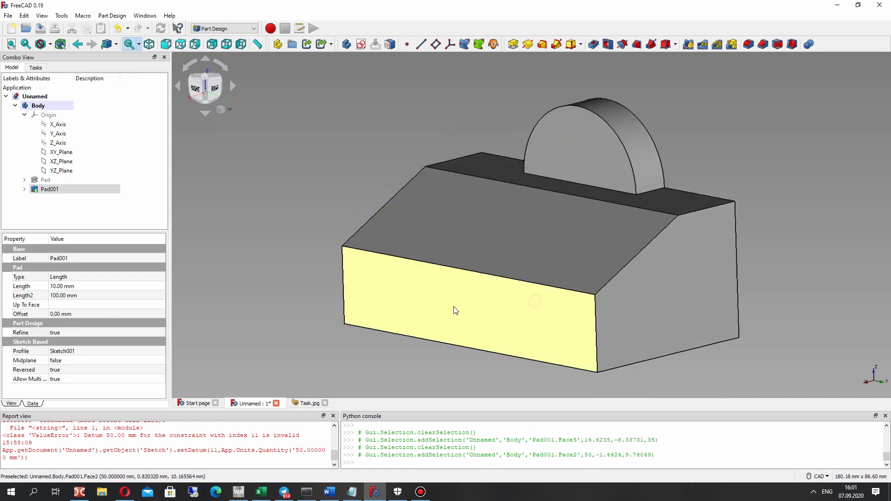
{"action": "left_click", "coordinate": [361, 44]}
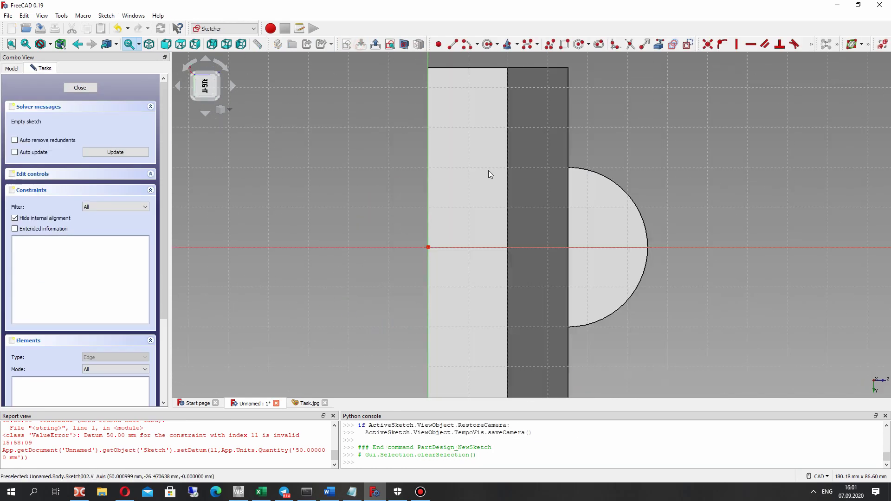
Draw a rectangle straddling the face edge and lower its top edge
{"action": "left_click", "coordinate": [565, 45]}
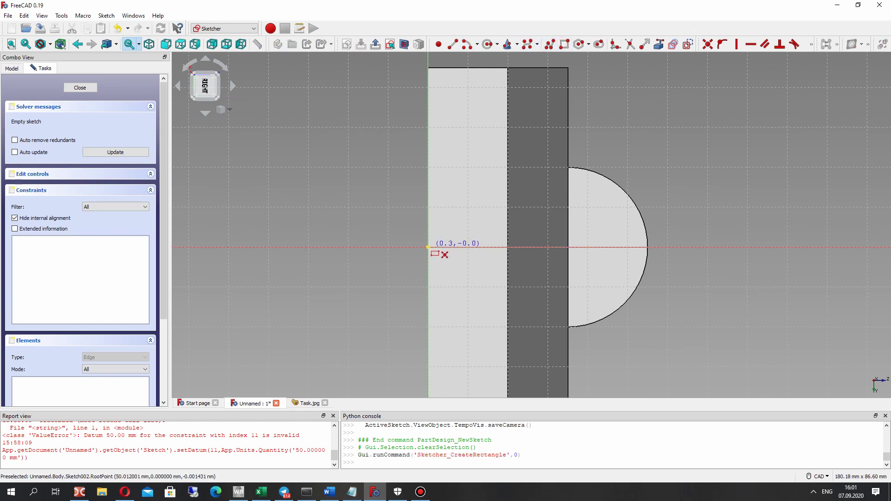
{"action": "left_click", "coordinate": [383, 316]}
{"action": "left_click", "coordinate": [475, 161]}
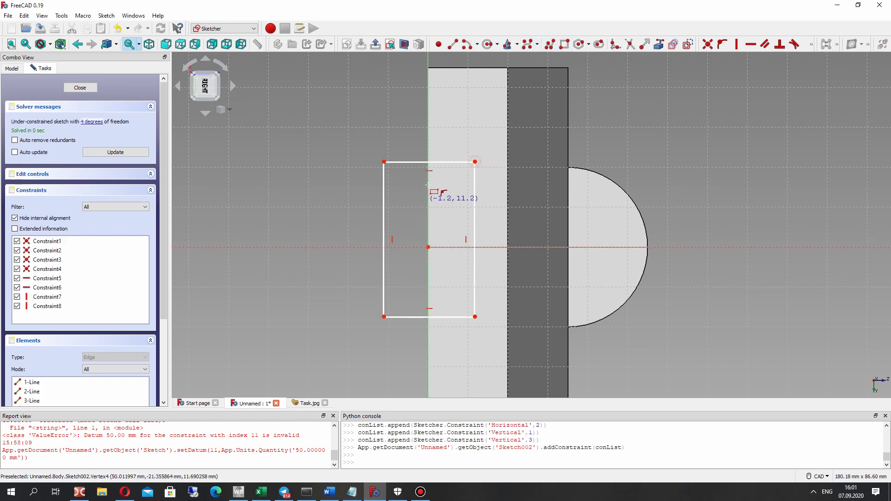
{"action": "left_click_drag", "start_coordinate": [468, 170], "coordinate": [467, 189]}
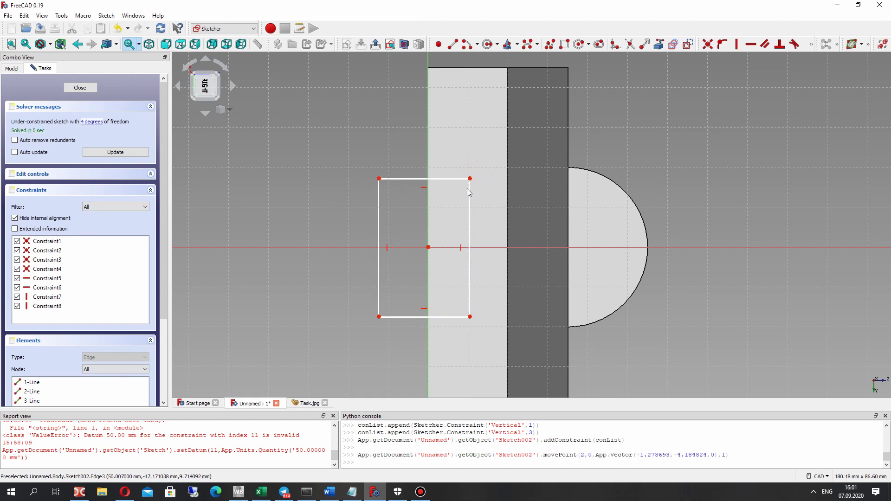
Try a symmetric constraint on the rectangle's right corners, then cancel it
{"action": "left_click", "coordinate": [811, 47]}
{"action": "left_click", "coordinate": [722, 60]}
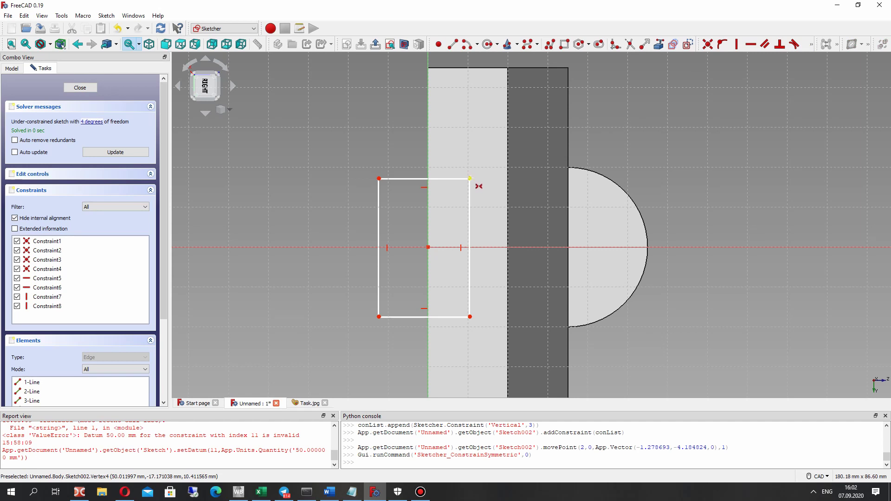
{"action": "left_click", "coordinate": [470, 178]}
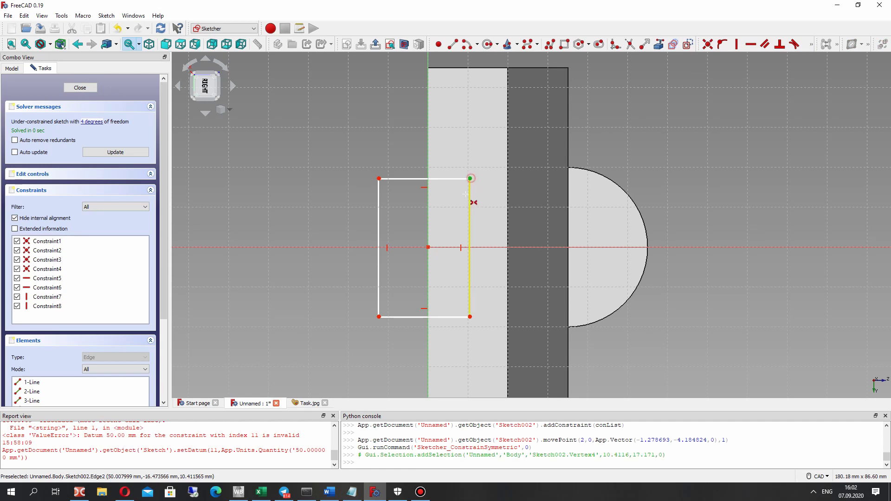
{"action": "left_click", "coordinate": [471, 316]}
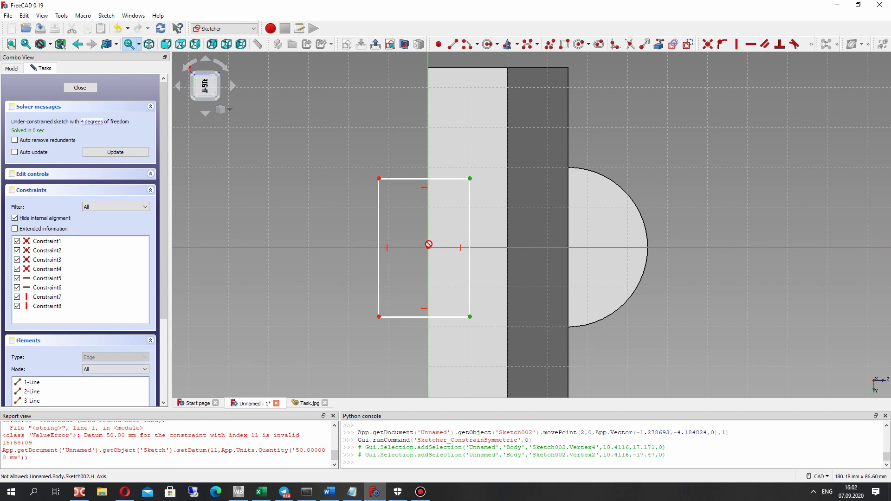
{"action": "right_click", "coordinate": [429, 249]}
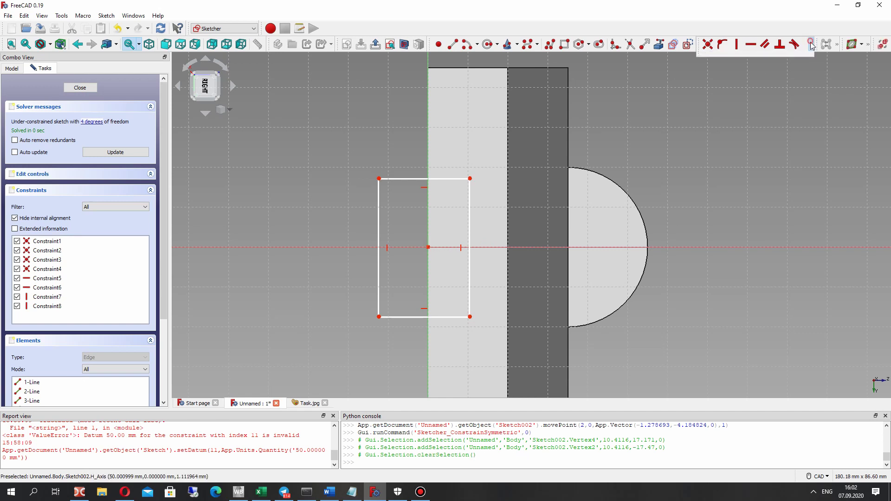
Add a horizontal distance constraint from the sketch origin to the rectangle's top-right corner
{"action": "left_click", "coordinate": [811, 45]}
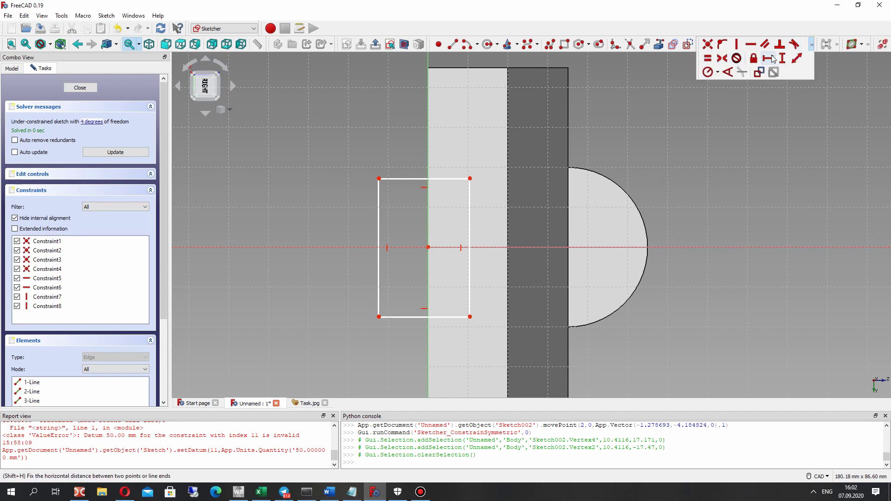
{"action": "left_click", "coordinate": [768, 58]}
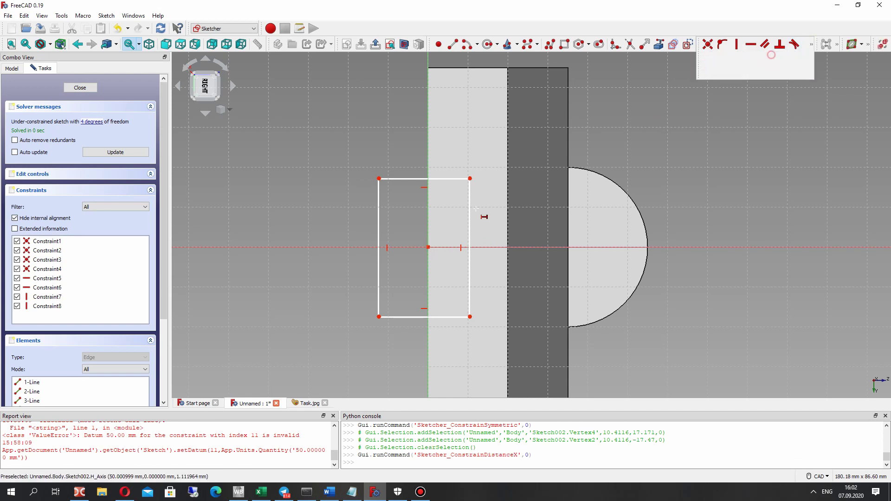
{"action": "left_click", "coordinate": [429, 247]}
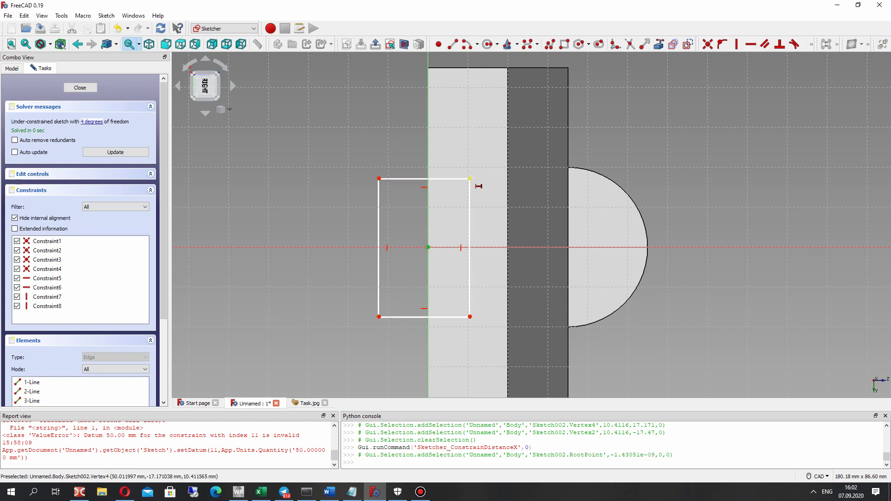
{"action": "left_click", "coordinate": [469, 178]}
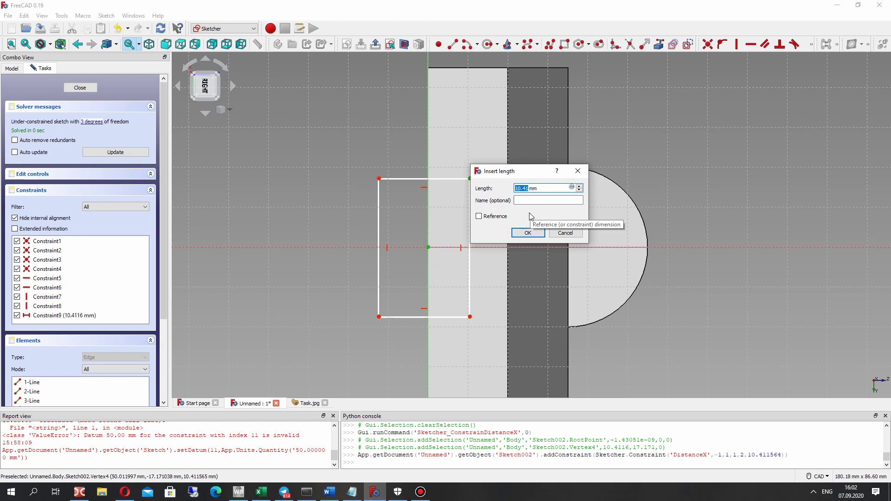
Fix the slot rectangle 10 mm horizontally and its top corner 15 mm above the origin
{"action": "type", "text": "10"}
{"action": "key", "text": "Return"}
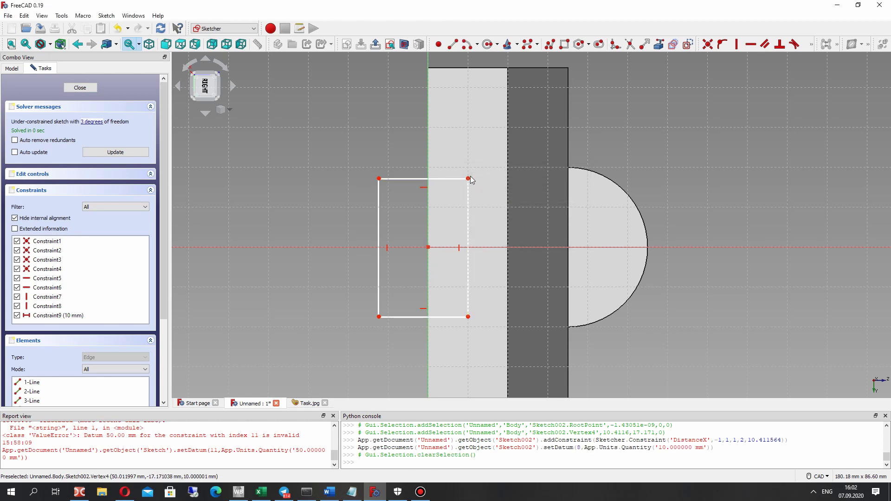
{"action": "left_click_drag", "start_coordinate": [467, 178], "coordinate": [474, 199]}
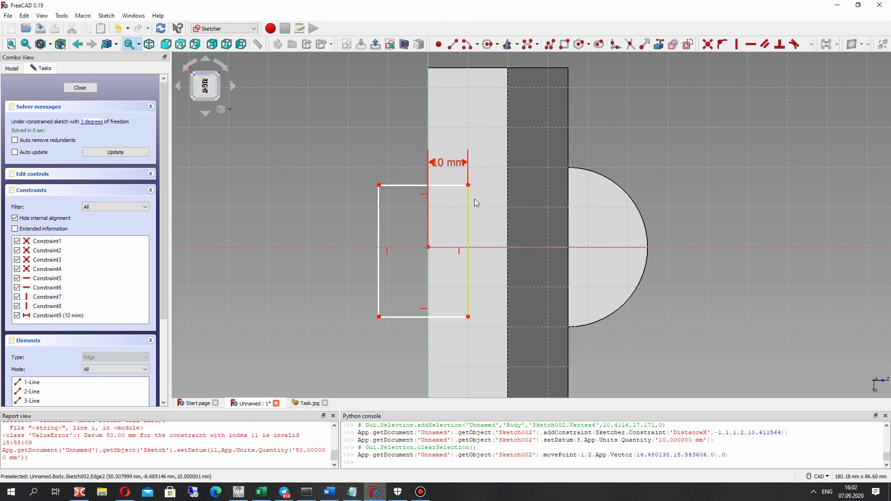
{"action": "left_click", "coordinate": [428, 247]}
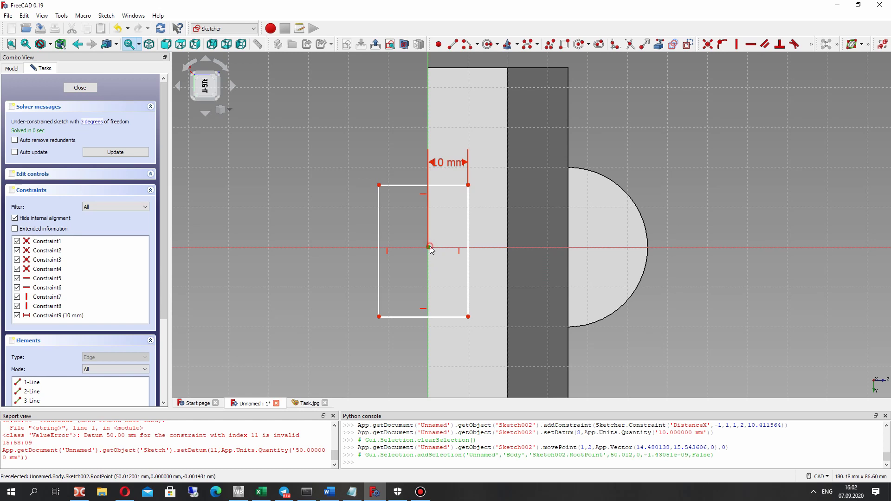
{"action": "left_click", "coordinate": [467, 184]}
{"action": "left_click", "coordinate": [811, 45]}
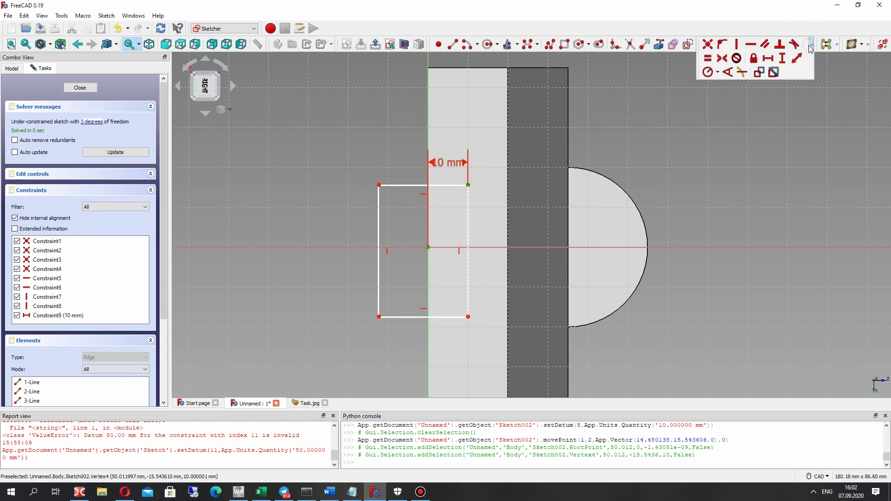
{"action": "left_click", "coordinate": [784, 70]}
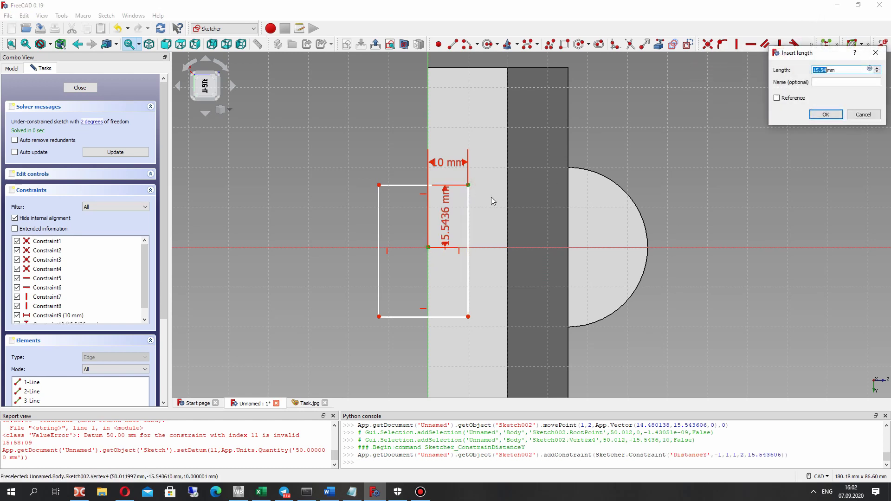
{"action": "type", "text": "15"}
{"action": "key", "text": "Return"}
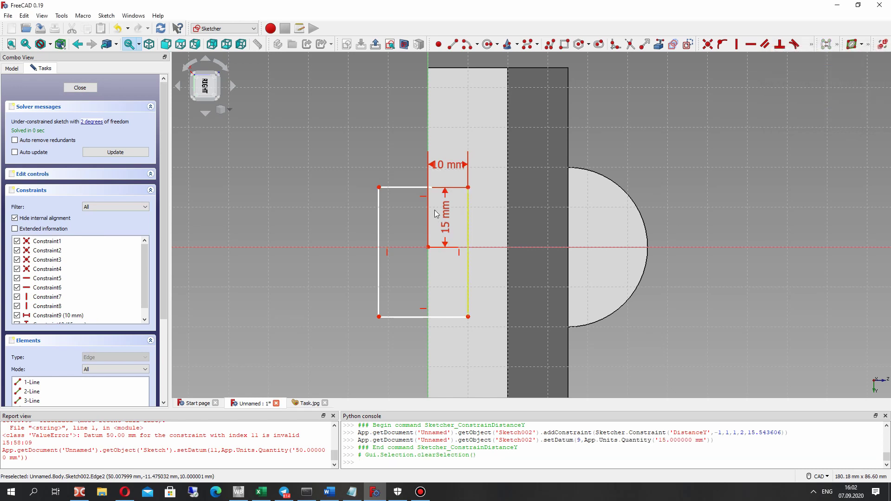
Place the rectangle's bottom corner 15 mm below the origin and stretch its left side outward
{"action": "left_click", "coordinate": [428, 248]}
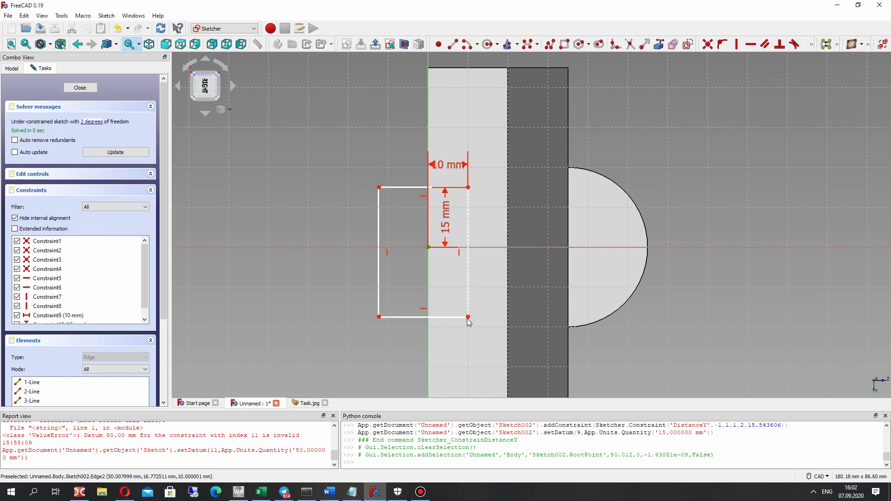
{"action": "left_click", "coordinate": [468, 318]}
{"action": "left_click", "coordinate": [812, 46]}
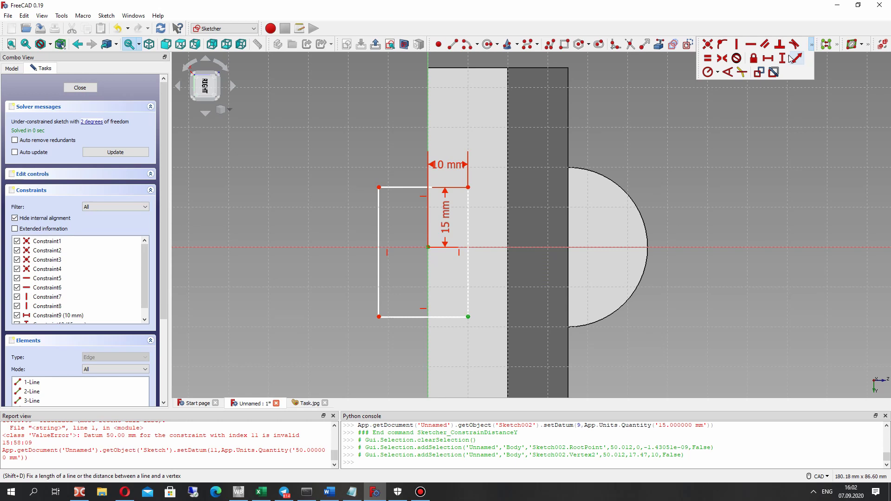
{"action": "left_click", "coordinate": [784, 69]}
{"action": "type", "text": "15"}
{"action": "key", "text": "Return"}
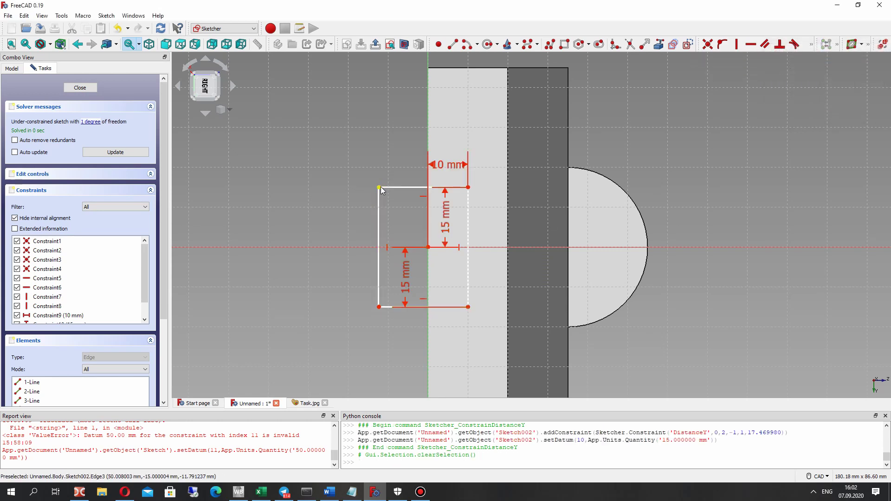
{"action": "mouse_move", "coordinate": [379, 188]}
{"action": "left_mouse_down"}
{"action": "mouse_move", "coordinate": [360, 188]}
{"action": "mouse_move", "coordinate": [376, 187]}
{"action": "left_mouse_up"}
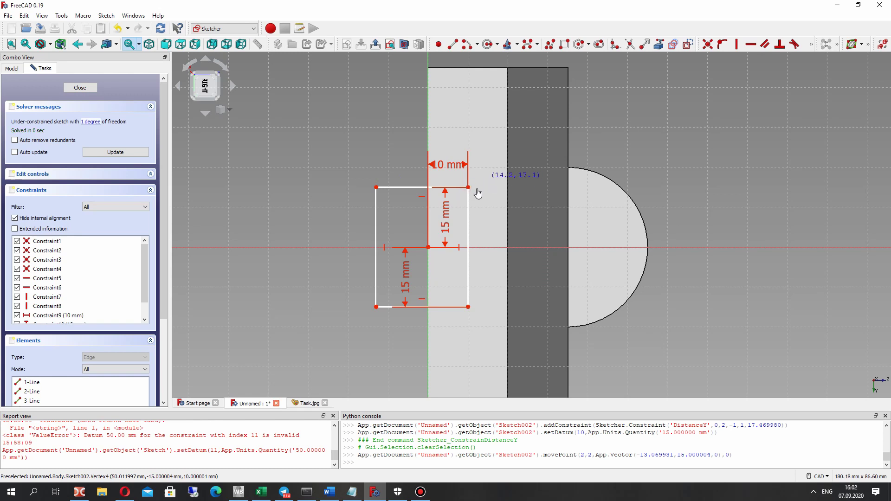
Close the sketch and pocket the rectangle 100 mm, then select the block's top face
{"action": "left_click", "coordinate": [79, 87]}
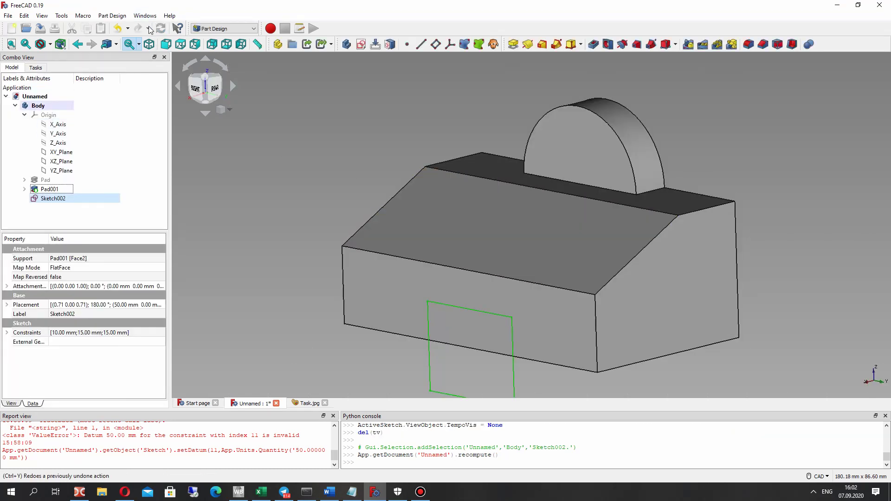
{"action": "left_click", "coordinate": [593, 45]}
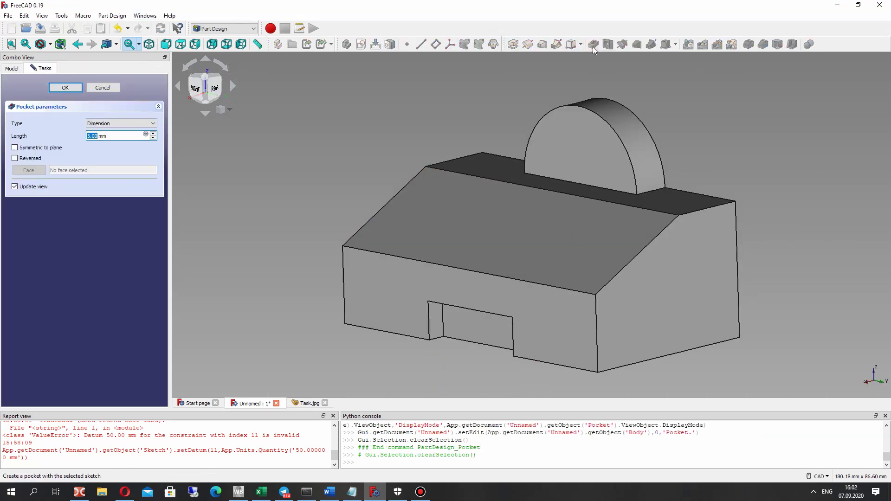
{"action": "type", "text": "100"}
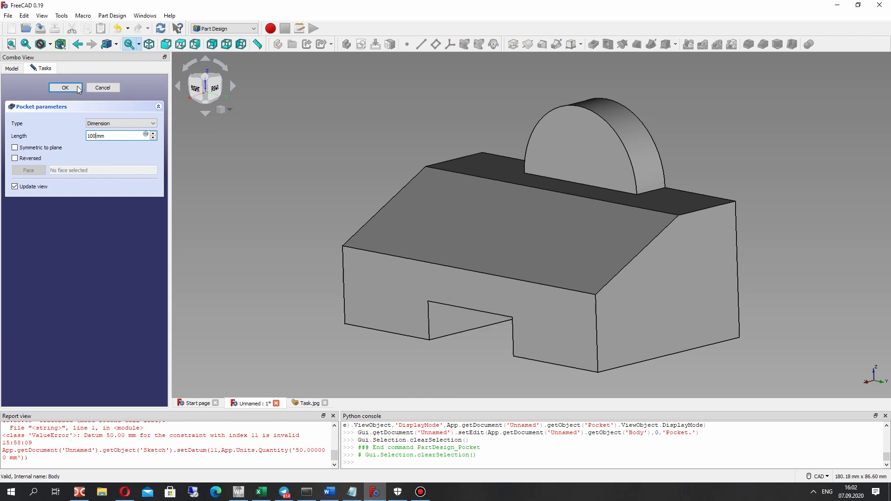
{"action": "left_click", "coordinate": [64, 88]}
{"action": "mouse_move", "coordinate": [241, 153]}
{"action": "middle_mouse_down"}
{"action": "mouse_move", "coordinate": [613, 241]}
{"action": "mouse_move", "coordinate": [573, 207]}
{"action": "mouse_move", "coordinate": [609, 275]}
{"action": "mouse_move", "coordinate": [627, 232]}
{"action": "middle_mouse_up"}
{"action": "left_click", "coordinate": [626, 232]}
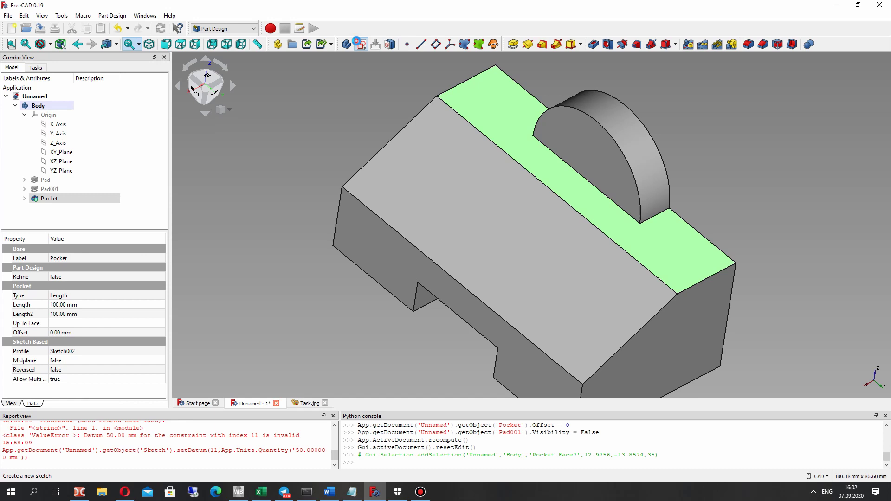
Draw a rough hollow rectangle in a new top-face sketch, then show the reference drawing
{"action": "left_click", "coordinate": [360, 44]}
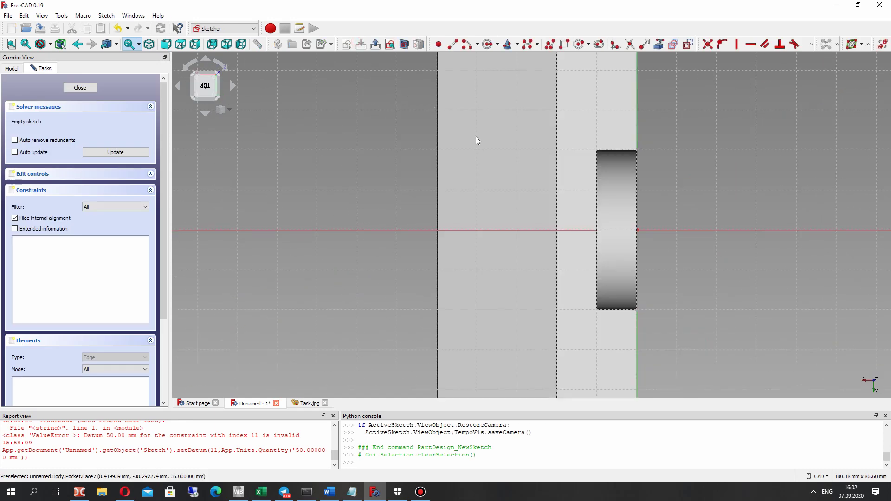
{"action": "left_click", "coordinate": [662, 44]}
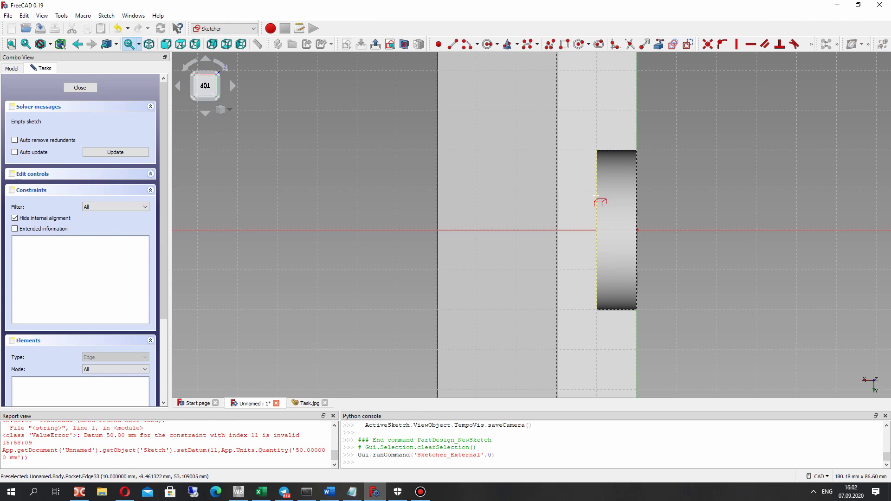
{"action": "left_click", "coordinate": [596, 196]}
{"action": "left_click", "coordinate": [562, 47]}
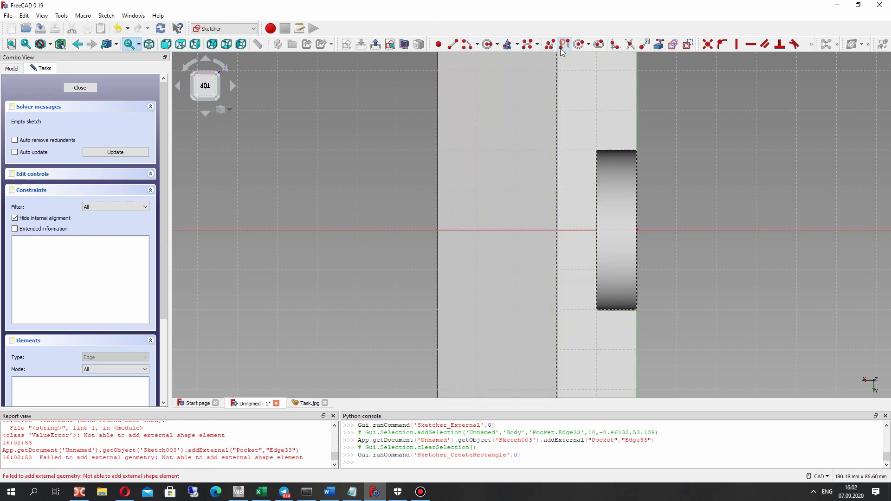
{"action": "left_click", "coordinate": [593, 56]}
{"action": "scroll", "coordinate": [567, 173], "scroll_direction": "down", "scroll_amount": 1}
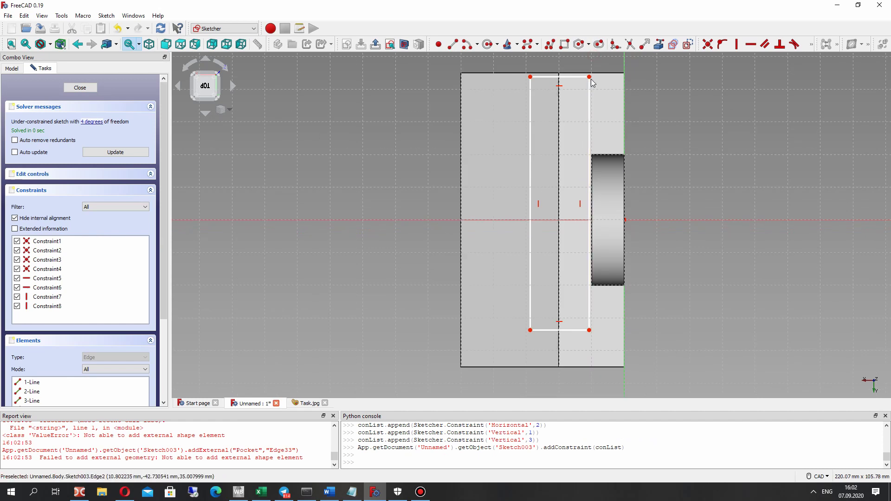
{"action": "left_click_drag", "start_coordinate": [590, 79], "coordinate": [588, 91]}
{"action": "left_click", "coordinate": [306, 403]}
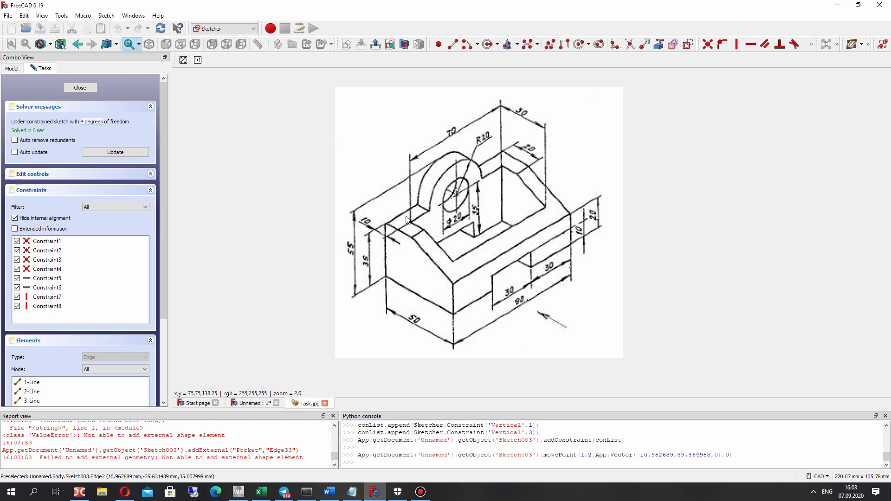
Constrain the rectangle's top-right corner 10 mm horizontally from the sketch origin
{"action": "left_click", "coordinate": [253, 403]}
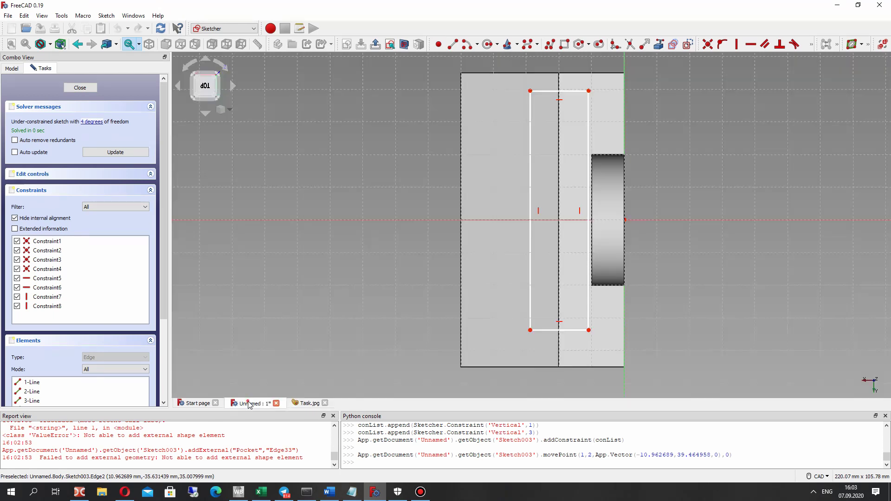
{"action": "left_click", "coordinate": [589, 91]}
{"action": "left_click", "coordinate": [625, 220]}
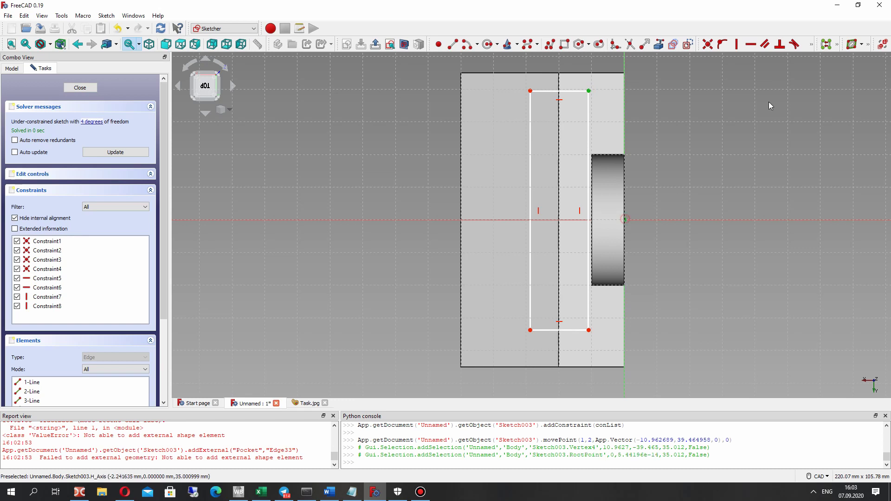
{"action": "left_click", "coordinate": [810, 43]}
{"action": "left_click", "coordinate": [771, 58]}
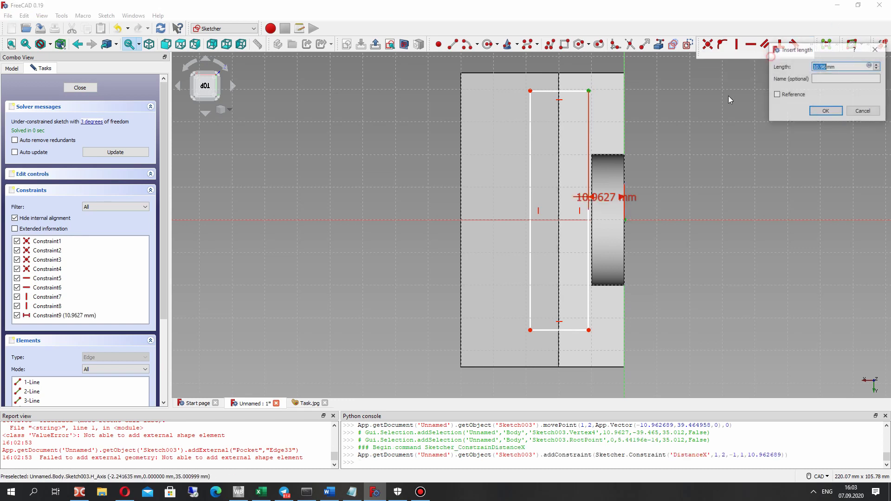
{"action": "type", "text": "10"}
{"action": "key", "text": "Return"}
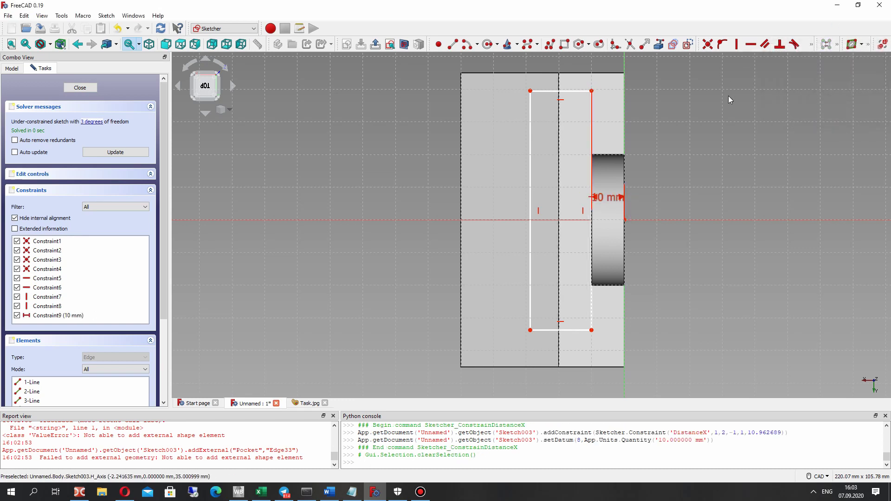
Set 35 mm vertical distances from the origin to the top and bottom right corners
{"action": "left_click", "coordinate": [591, 91]}
{"action": "left_click", "coordinate": [625, 219]}
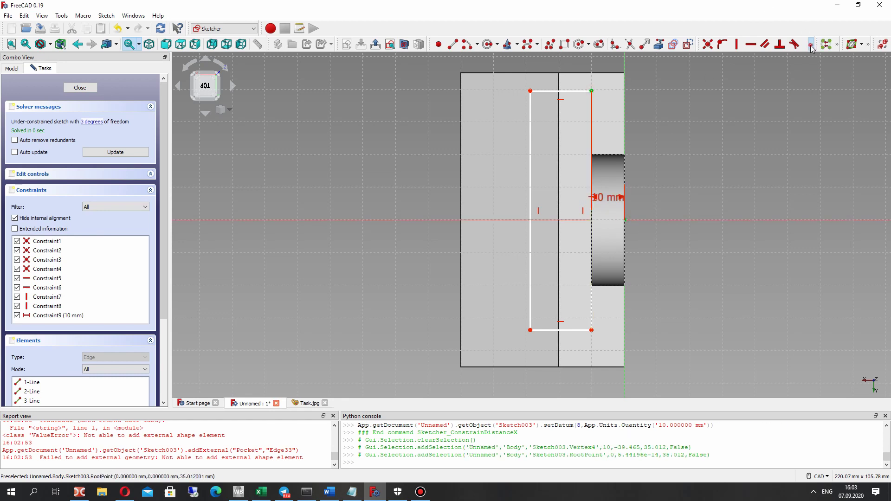
{"action": "left_click", "coordinate": [811, 46]}
{"action": "left_click", "coordinate": [785, 58]}
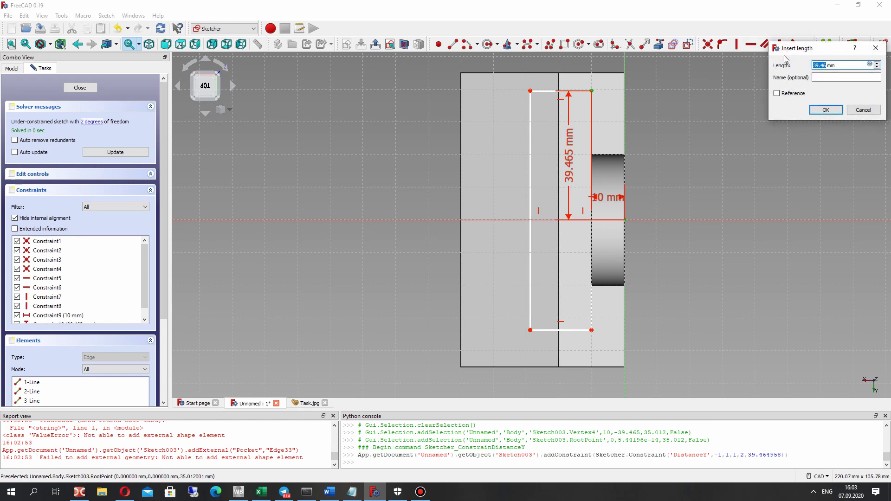
{"action": "key", "text": "Return"}
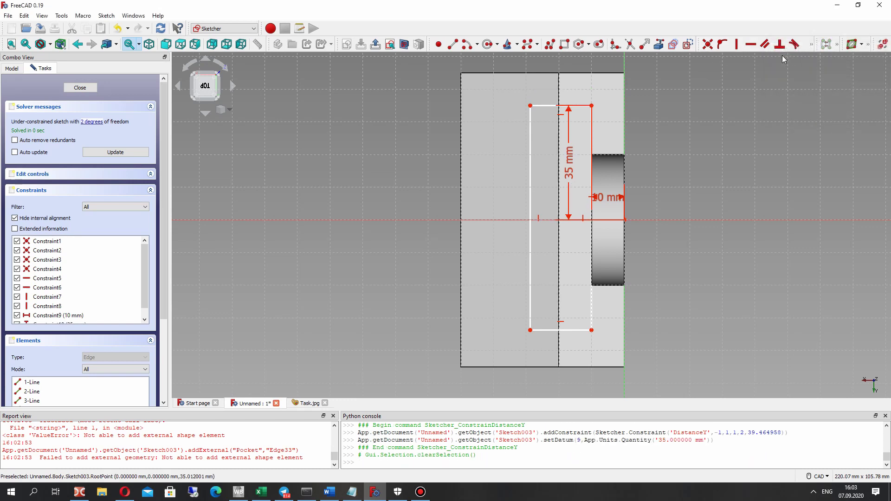
{"action": "left_click", "coordinate": [592, 331]}
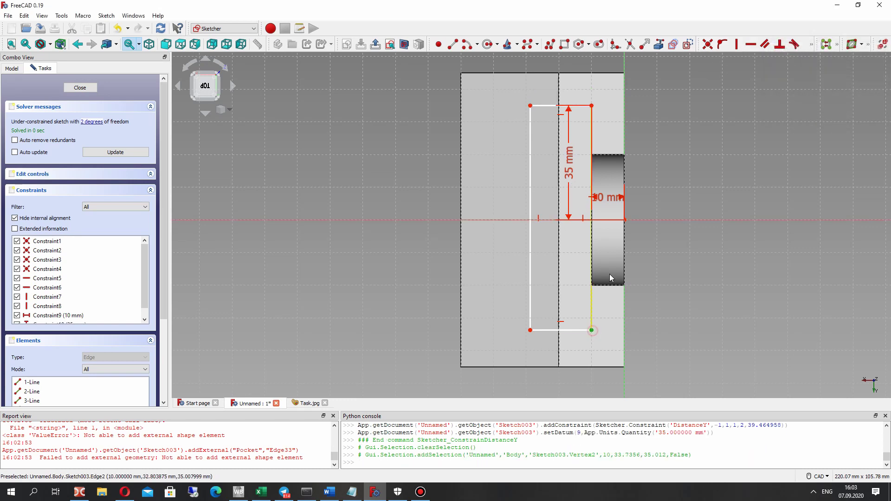
{"action": "left_click", "coordinate": [625, 220]}
{"action": "left_click", "coordinate": [813, 48]}
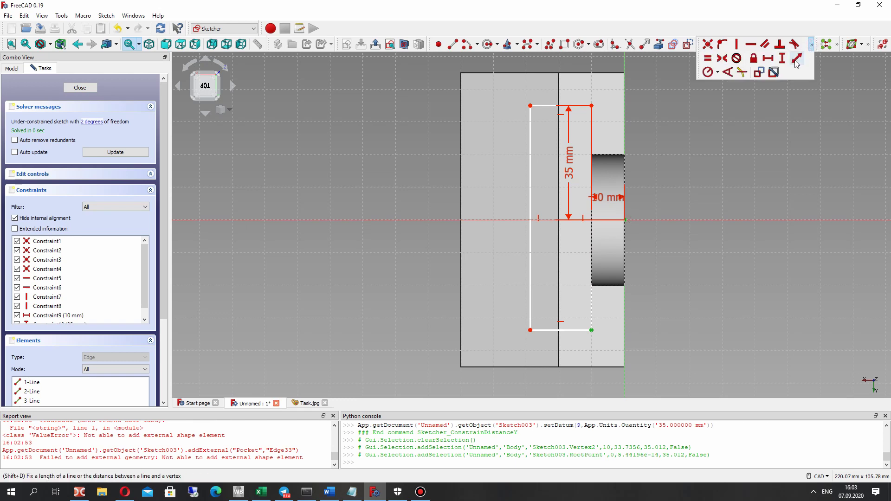
{"action": "left_click", "coordinate": [783, 61]}
{"action": "type", "text": "35"}
{"action": "key", "text": "Return"}
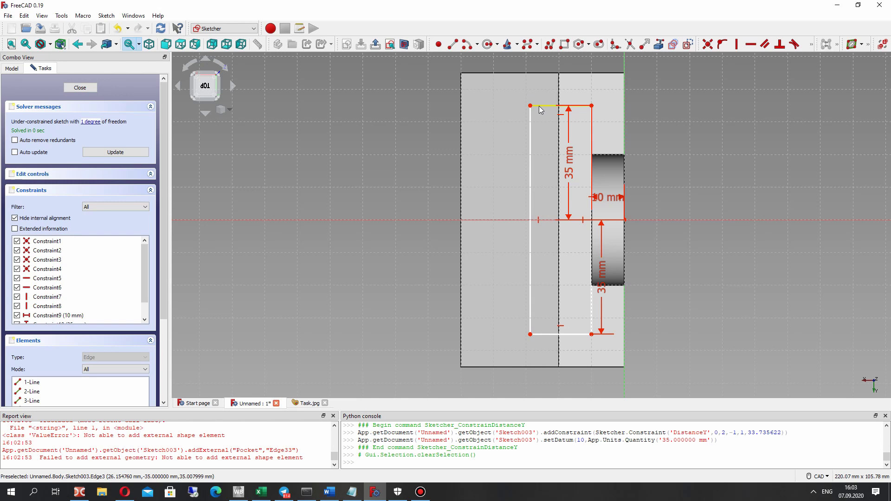
After checking the drawing, constrain the top edge to a 30 mm width
{"action": "left_click", "coordinate": [305, 400]}
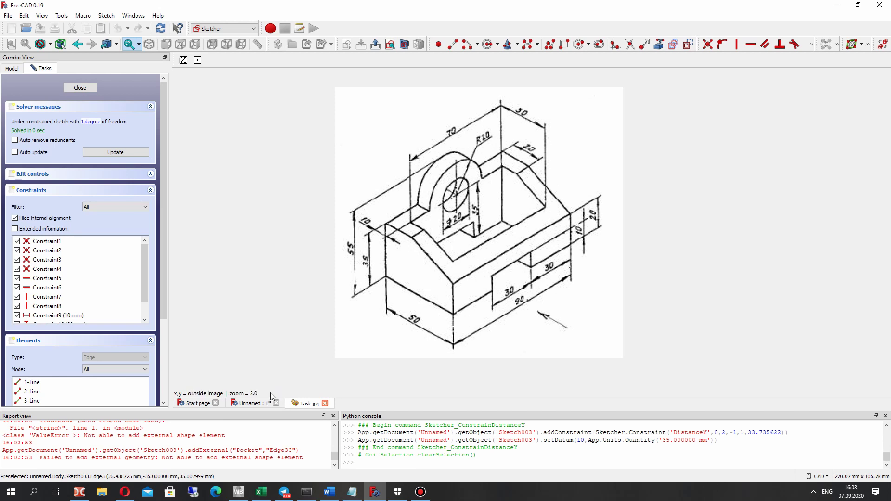
{"action": "left_click", "coordinate": [257, 406]}
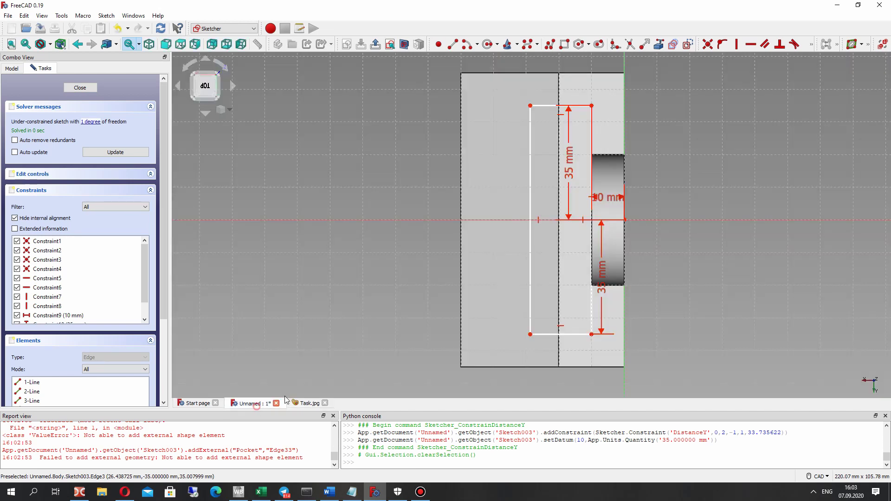
{"action": "left_click", "coordinate": [542, 106]}
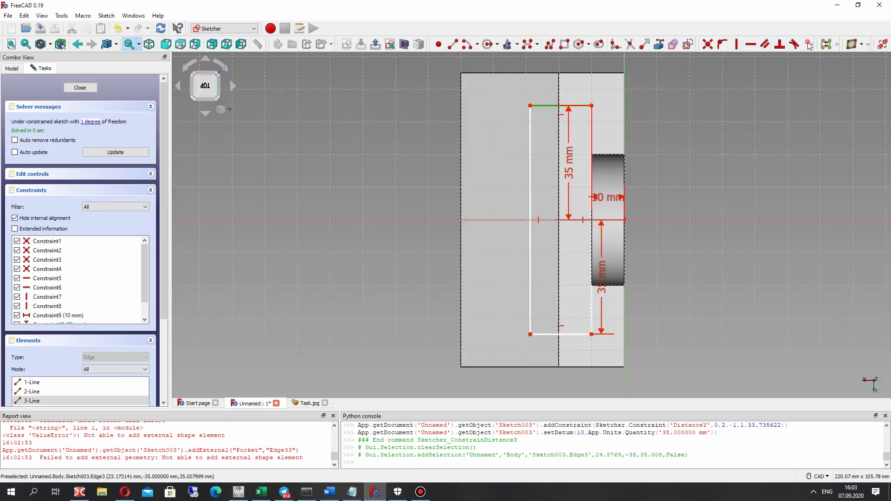
{"action": "left_click", "coordinate": [811, 44]}
{"action": "left_click", "coordinate": [767, 58]}
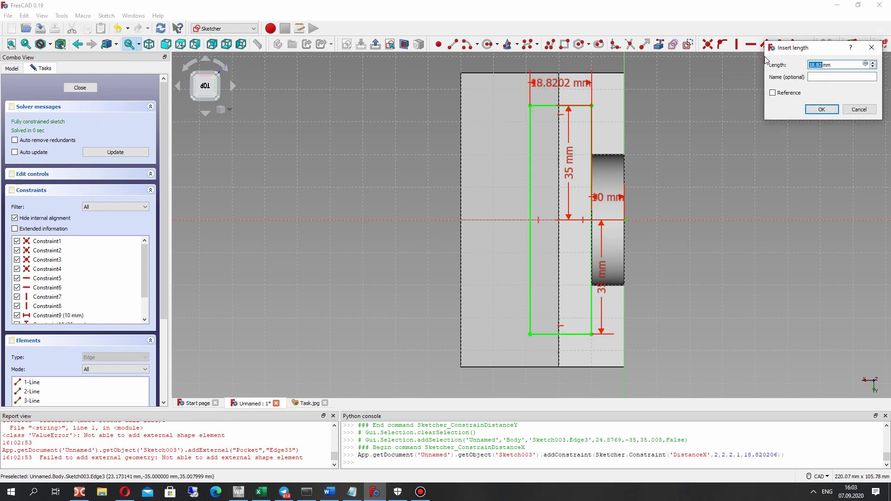
{"action": "type", "text": "30"}
{"action": "key", "text": "Return"}
{"action": "left_click", "coordinate": [205, 99]}
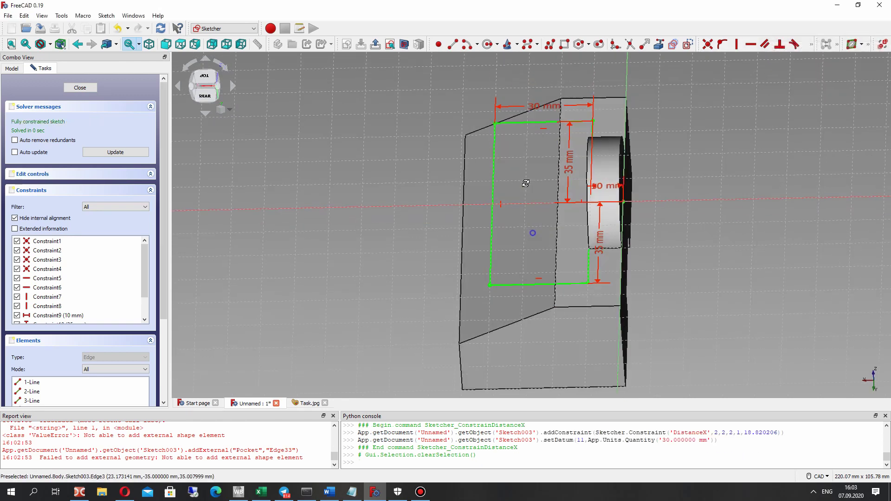
Cut the top rectangle as a 100 mm pocket and set Pocket001's Refine to true
{"action": "left_click", "coordinate": [77, 90]}
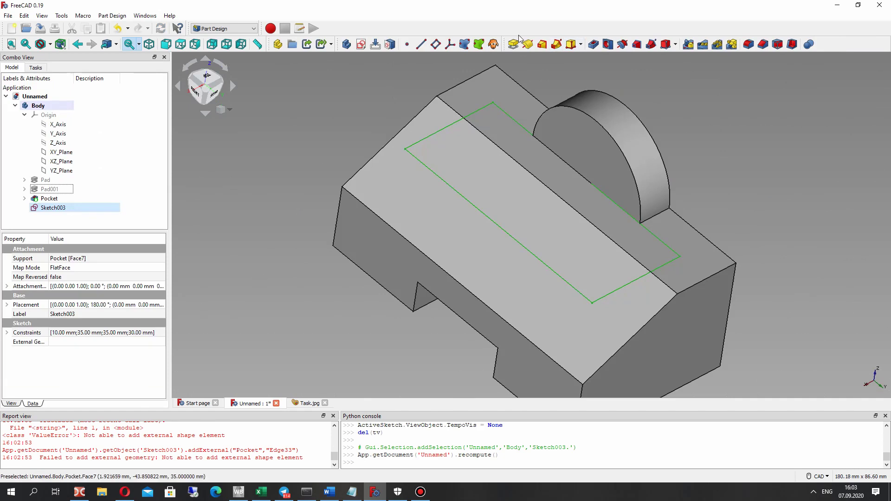
{"action": "left_click", "coordinate": [593, 44]}
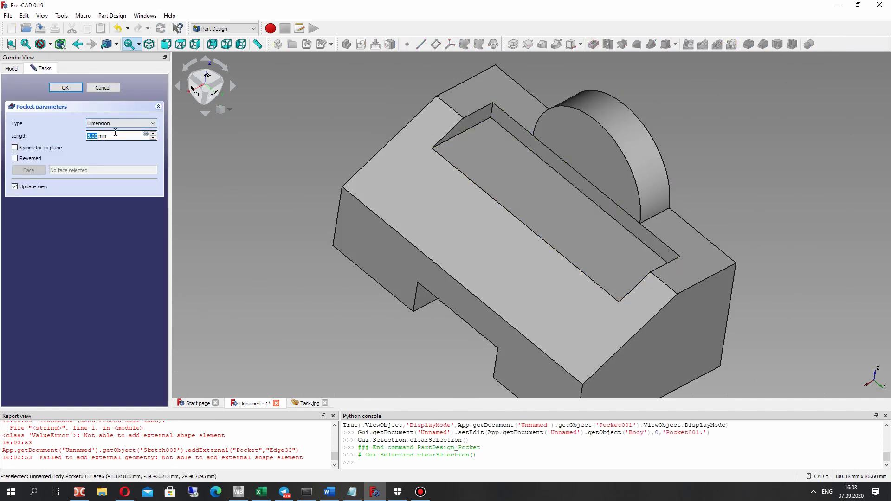
{"action": "type", "text": "100"}
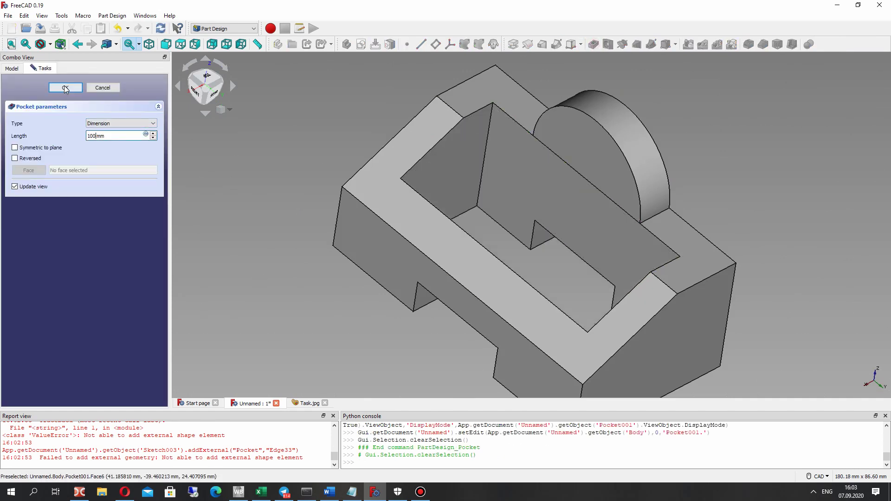
{"action": "left_click", "coordinate": [64, 88]}
{"action": "left_click", "coordinate": [52, 207]}
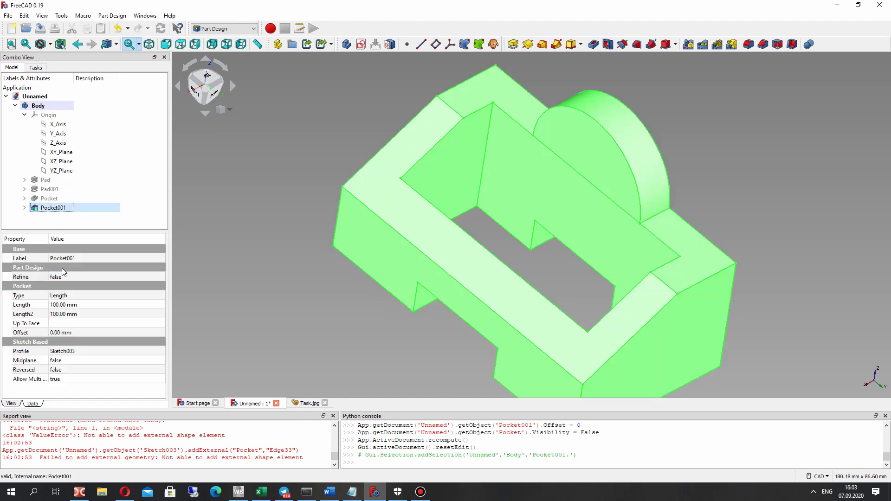
{"action": "left_click", "coordinate": [64, 278]}
{"action": "left_click", "coordinate": [64, 278]}
{"action": "left_click", "coordinate": [63, 289]}
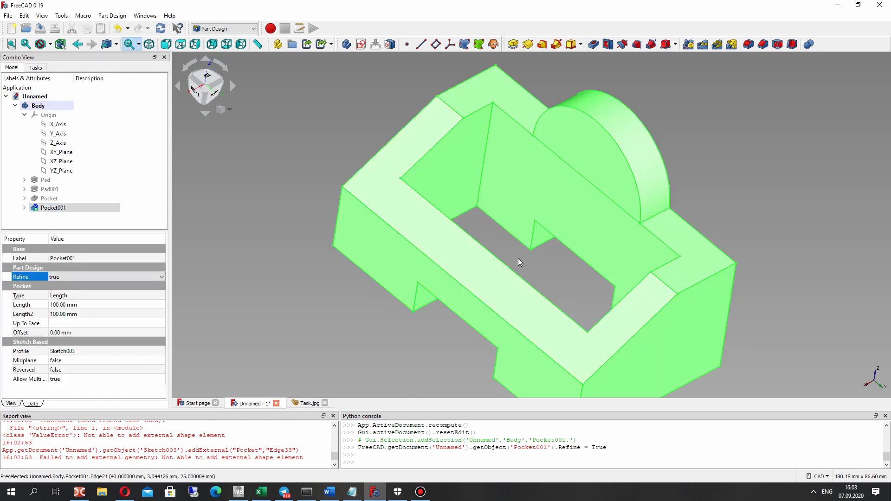
Switch to the left view and select the face carrying the half-round boss
{"action": "left_click", "coordinate": [518, 258]}
{"action": "key", "text": "6"}
{"action": "left_click", "coordinate": [483, 223]}
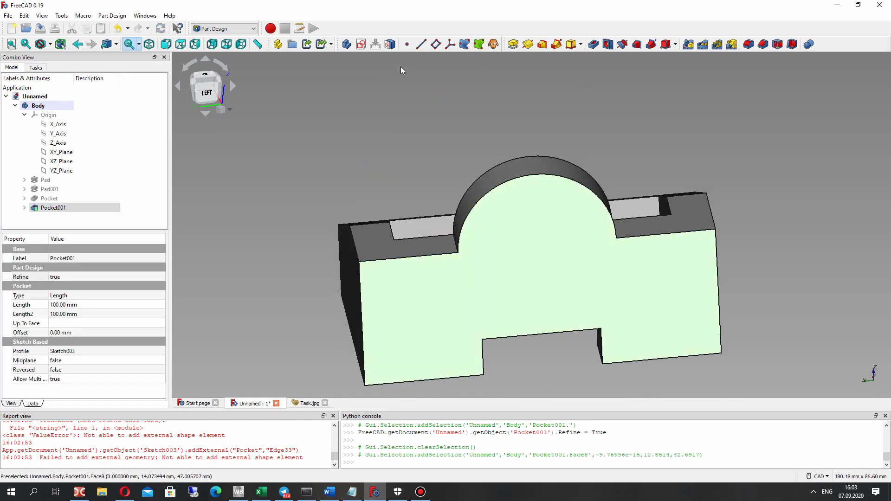
In a new boss-face sketch, reference the arc edge and draw a circle at its centre
{"action": "left_click", "coordinate": [360, 44]}
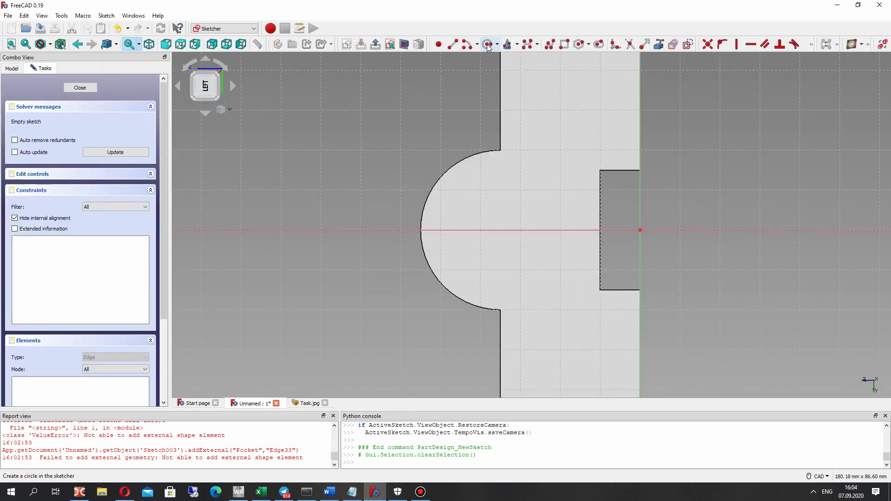
{"action": "left_click", "coordinate": [673, 45]}
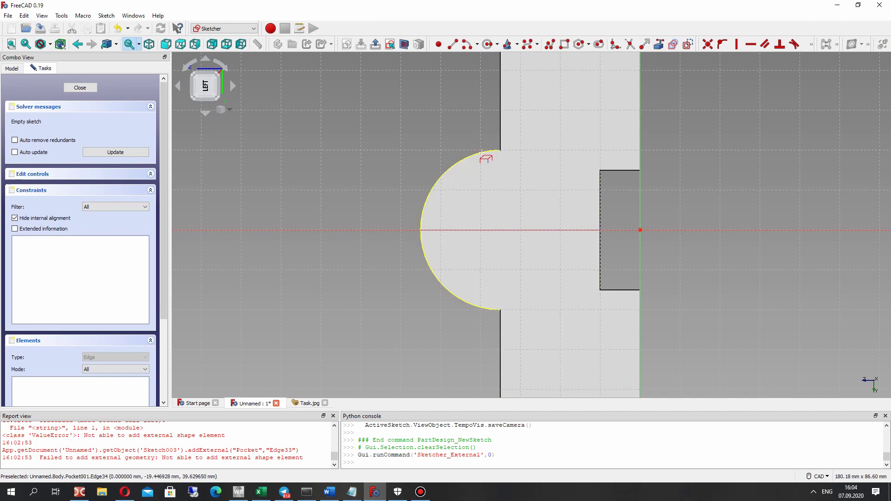
{"action": "left_click", "coordinate": [481, 152]}
{"action": "left_click", "coordinate": [488, 44]}
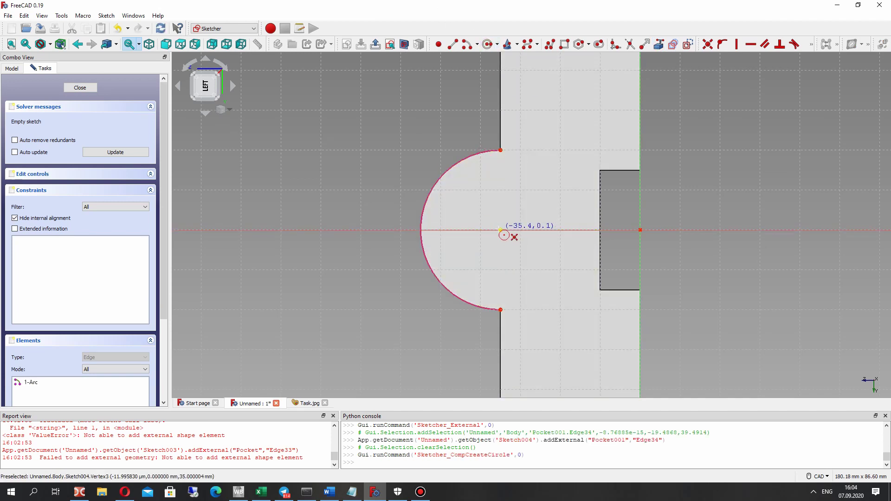
{"action": "left_click", "coordinate": [500, 230]}
{"action": "left_click", "coordinate": [460, 180]}
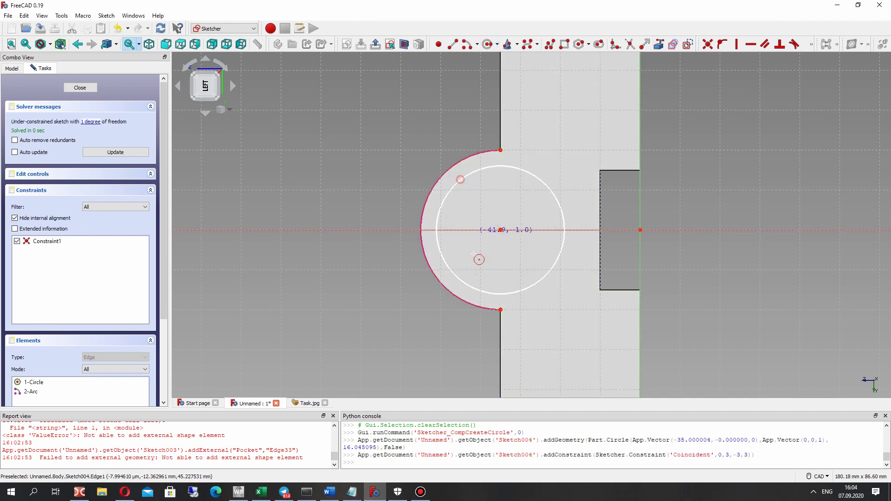
Constrain the circle to a 10 mm radius and close the sketch
{"action": "left_click", "coordinate": [537, 179]}
{"action": "left_click", "coordinate": [812, 45]}
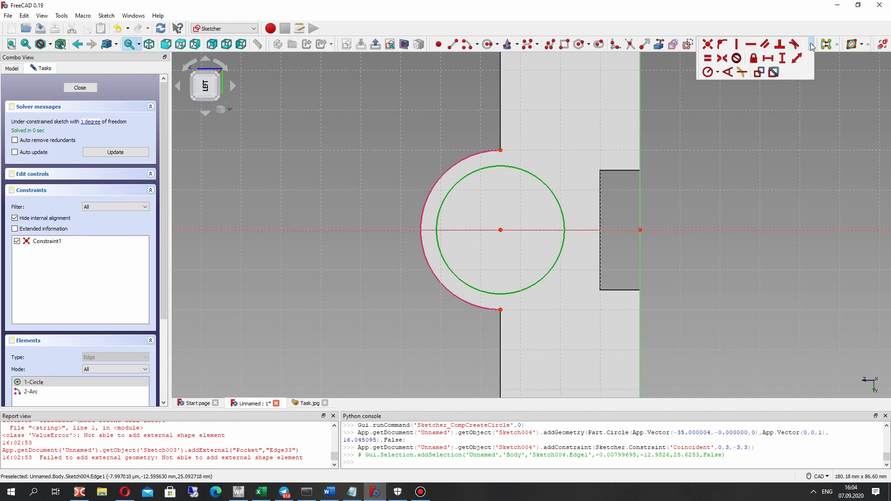
{"action": "left_click", "coordinate": [705, 75]}
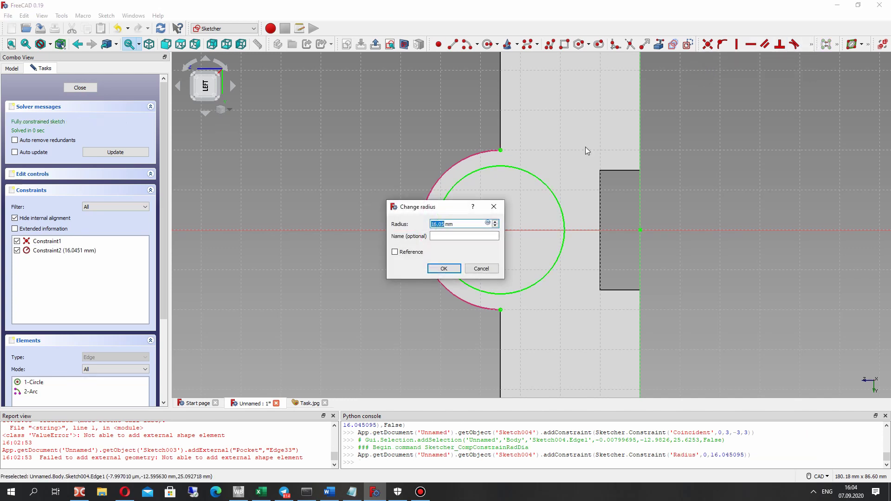
{"action": "type", "text": "10"}
{"action": "key", "text": "Return"}
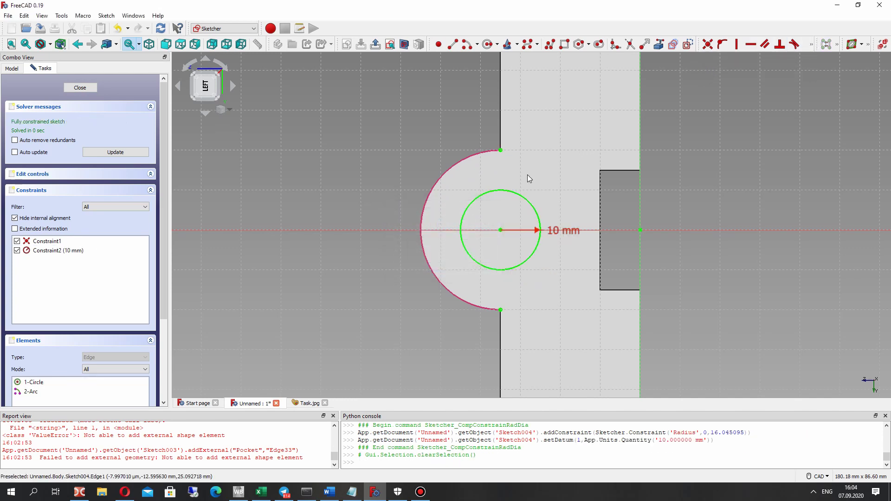
{"action": "left_click", "coordinate": [79, 89]}
{"action": "mouse_move", "coordinate": [561, 202]}
{"action": "middle_mouse_down"}
{"action": "mouse_move", "coordinate": [480, 241]}
{"action": "mouse_move", "coordinate": [597, 279]}
{"action": "mouse_move", "coordinate": [730, 226]}
{"action": "mouse_move", "coordinate": [720, 202]}
{"action": "mouse_move", "coordinate": [527, 264]}
{"action": "mouse_move", "coordinate": [537, 255]}
{"action": "mouse_move", "coordinate": [509, 287]}
{"action": "middle_mouse_up"}
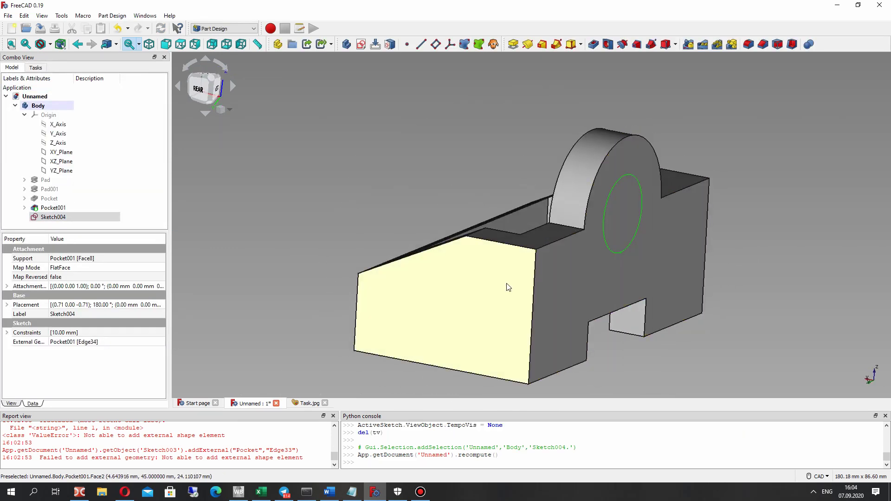
Cut the circle sketch as a 10 mm pocket through the boss
{"action": "left_click", "coordinate": [593, 44]}
{"action": "type", "text": "10"}
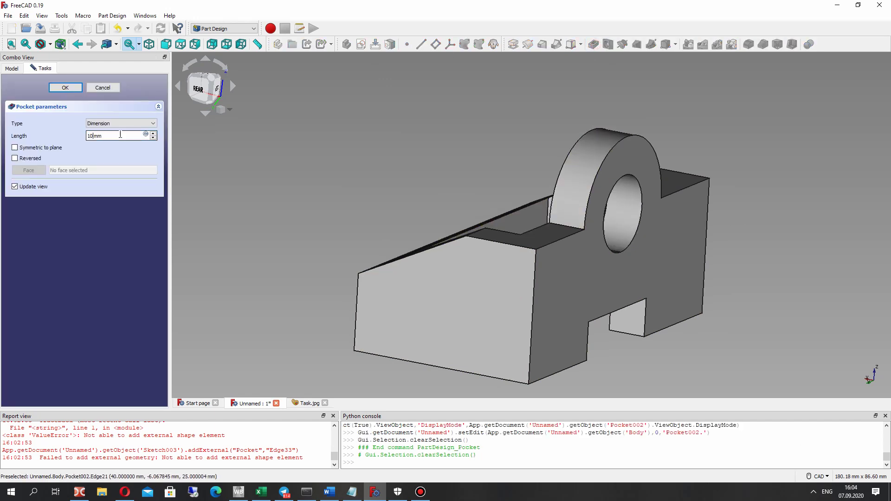
{"action": "left_click", "coordinate": [64, 88]}
{"action": "mouse_move", "coordinate": [705, 204]}
{"action": "middle_mouse_down"}
{"action": "mouse_move", "coordinate": [561, 251]}
{"action": "mouse_move", "coordinate": [676, 173]}
{"action": "mouse_move", "coordinate": [479, 316]}
{"action": "middle_mouse_up"}
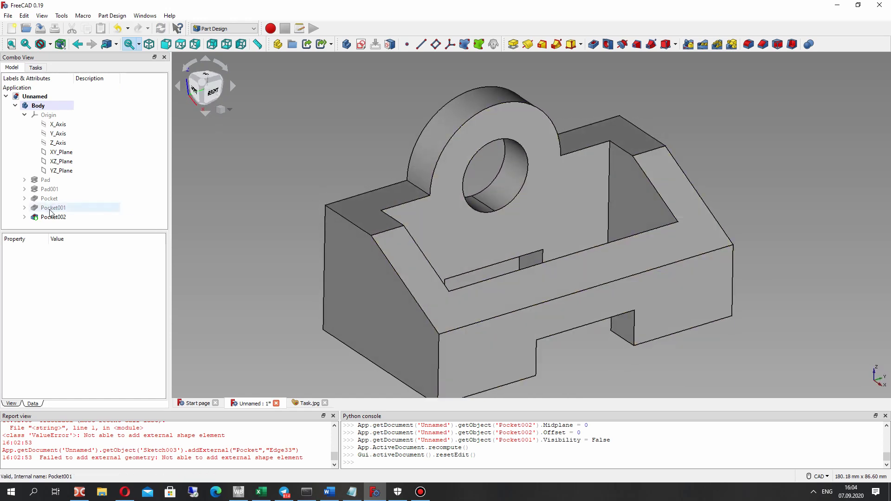
Set Refine to true on Pocket002
{"action": "left_click", "coordinate": [53, 207]}
{"action": "left_click", "coordinate": [53, 216]}
{"action": "left_click", "coordinate": [64, 277]}
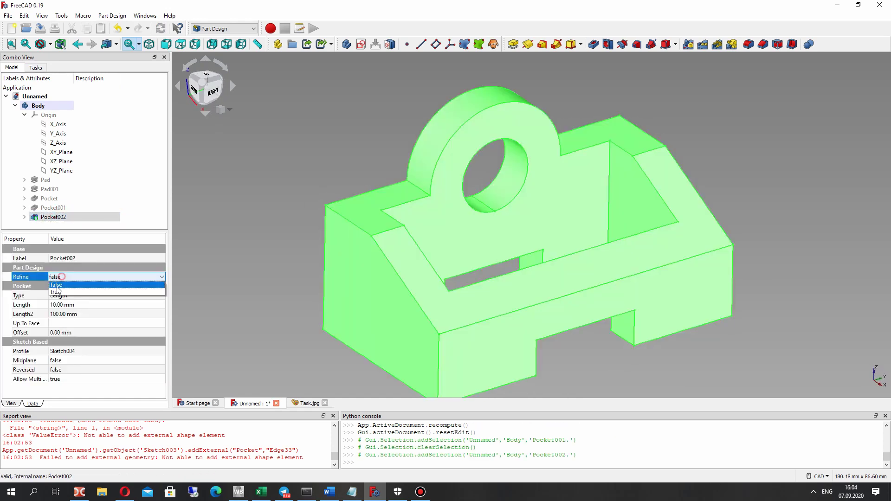
{"action": "left_click", "coordinate": [60, 297]}
{"action": "left_click", "coordinate": [250, 190]}
{"action": "middle_click_drag", "start_coordinate": [479, 210], "coordinate": [334, 256]}
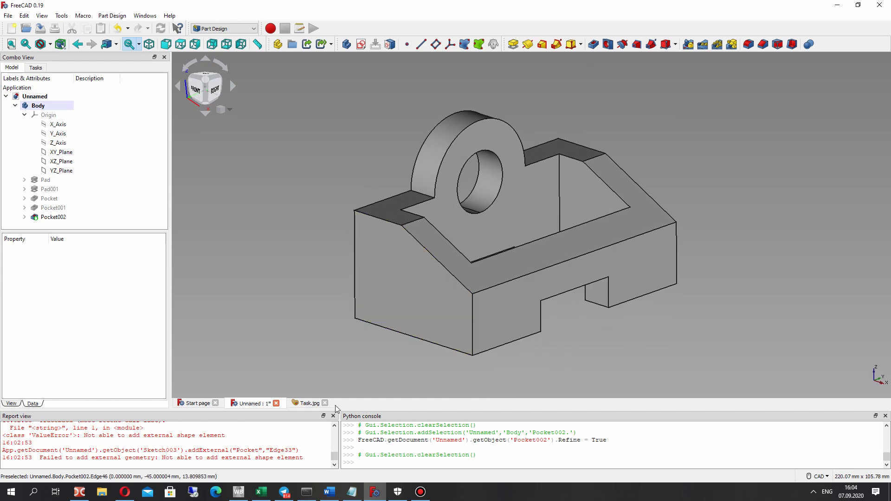
Compare the finished bracket with the Task.jpg reference drawing
{"action": "left_click", "coordinate": [308, 404]}
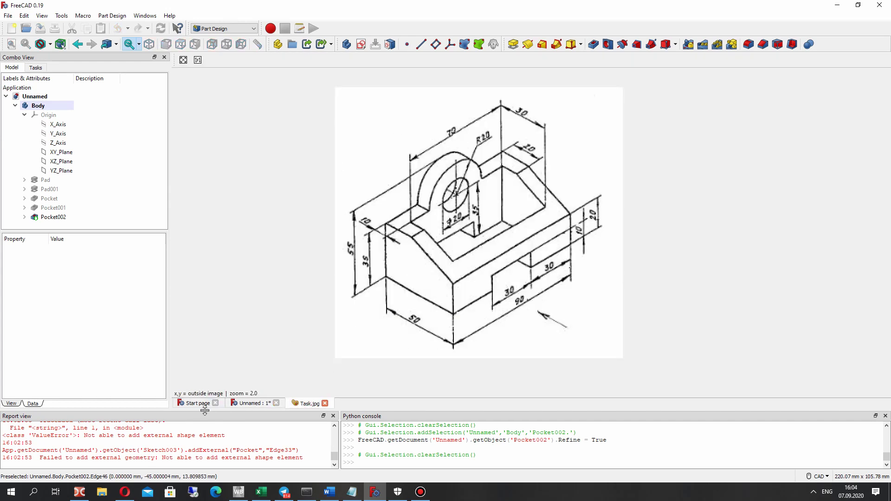
{"action": "left_click", "coordinate": [247, 403]}
{"action": "middle_click_drag", "start_coordinate": [480, 160], "coordinate": [509, 333]}
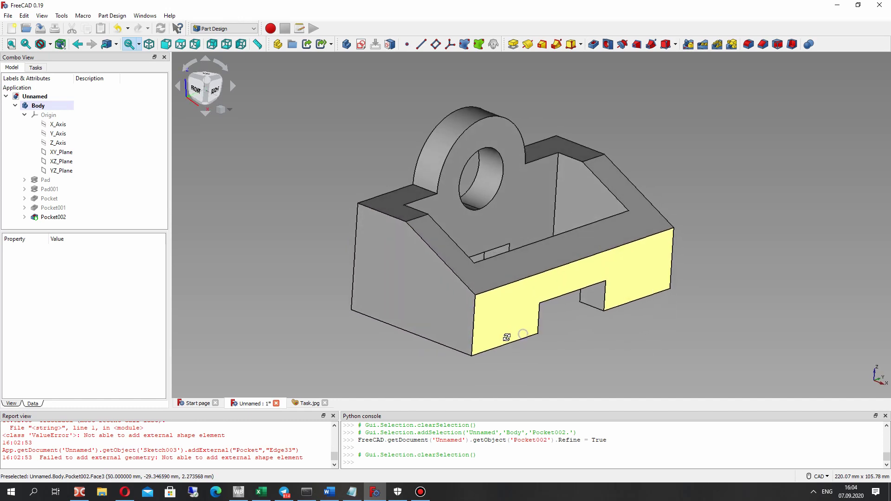